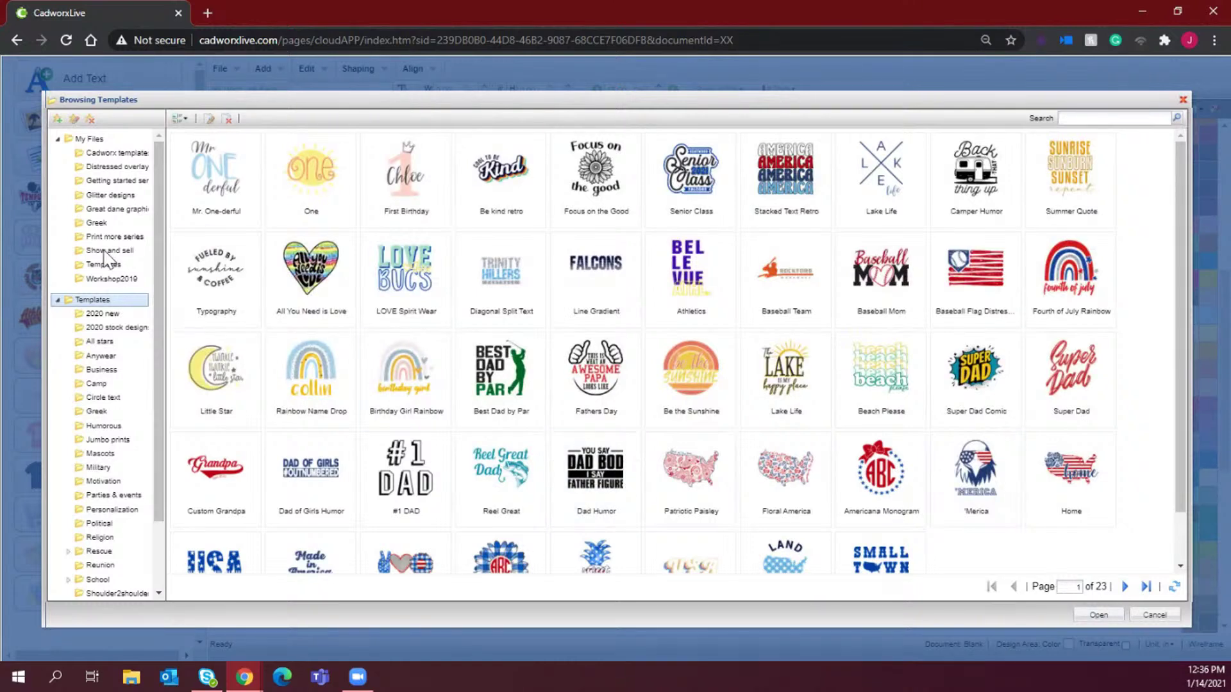
Browse the designs in the 2020 new template folder and close the template browser without opening one
click(106, 314)
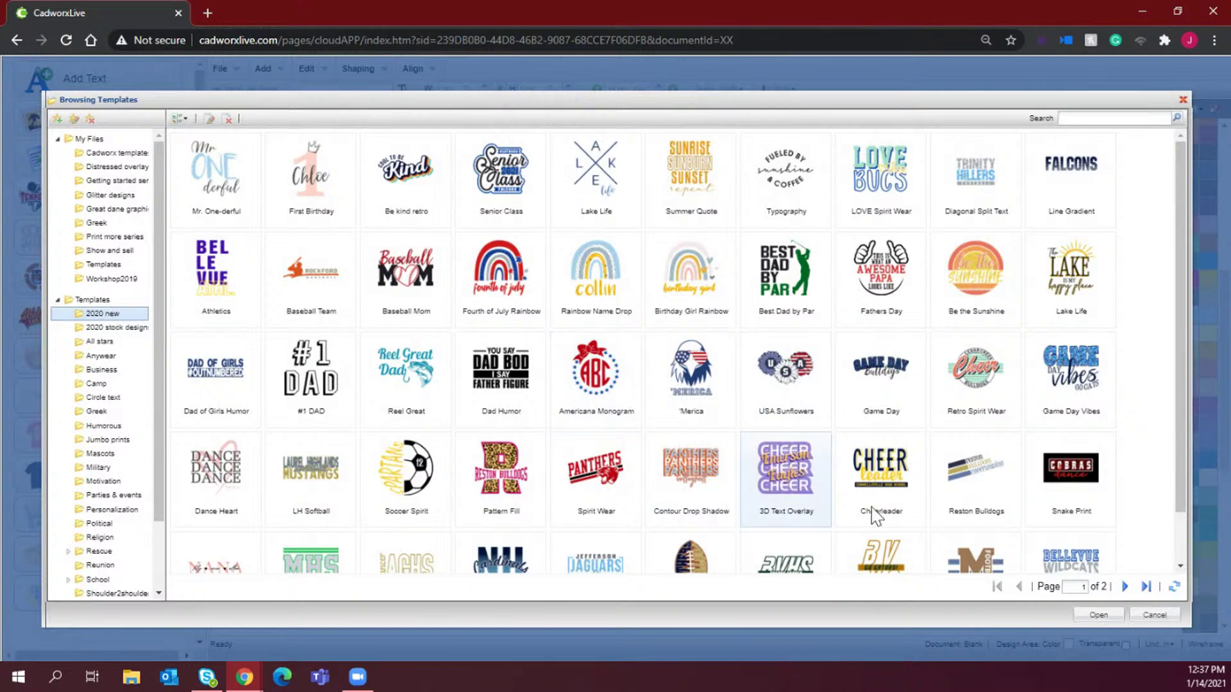
scroll(1058, 480, down, 1)
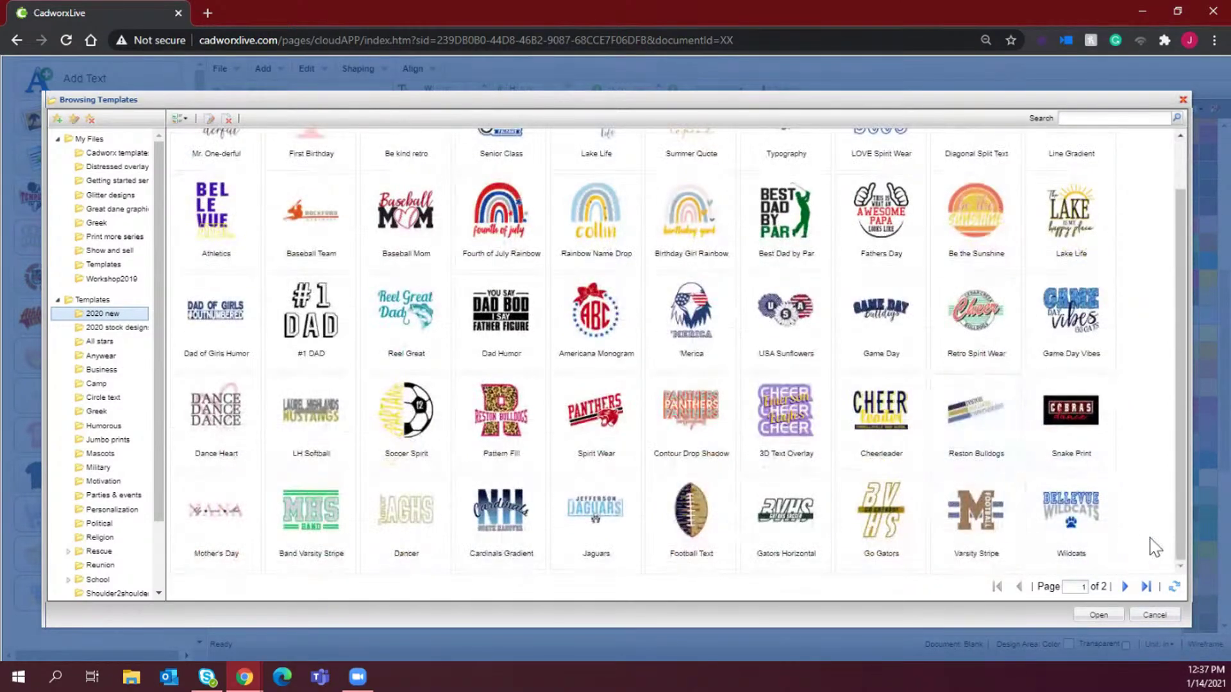
click(1154, 615)
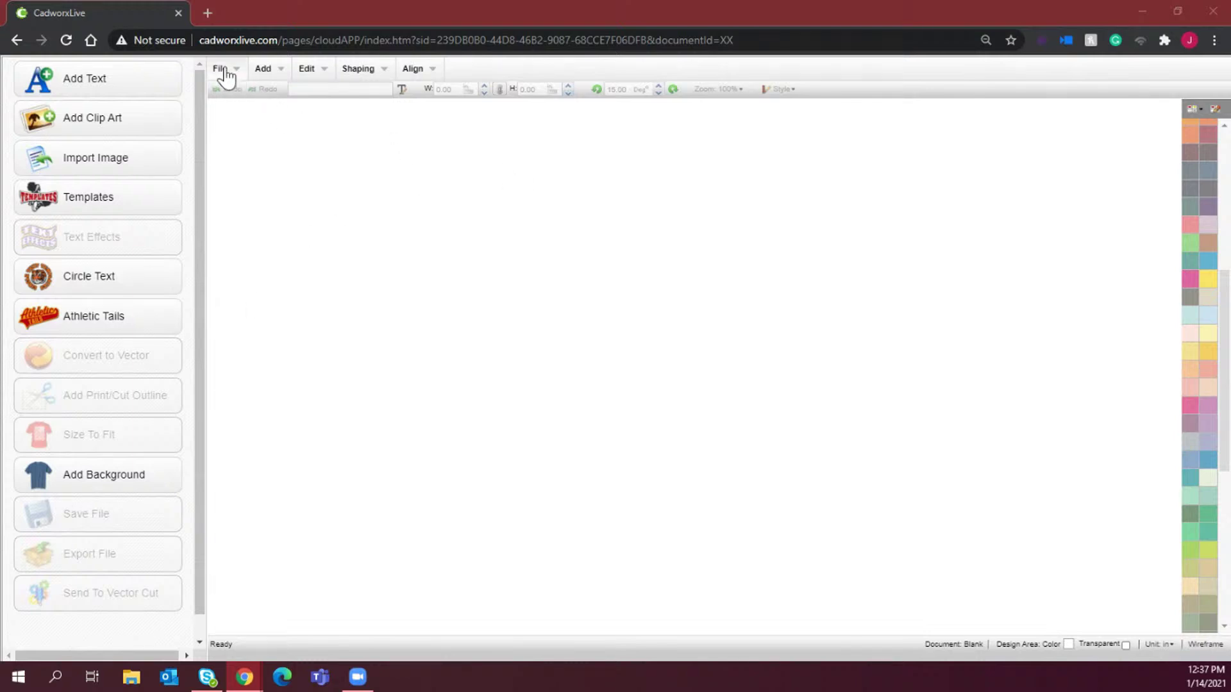
Examine the Full Wrap SVG download page and return to the blank CadworxLive canvas
drag(0, 96, 343, 1)
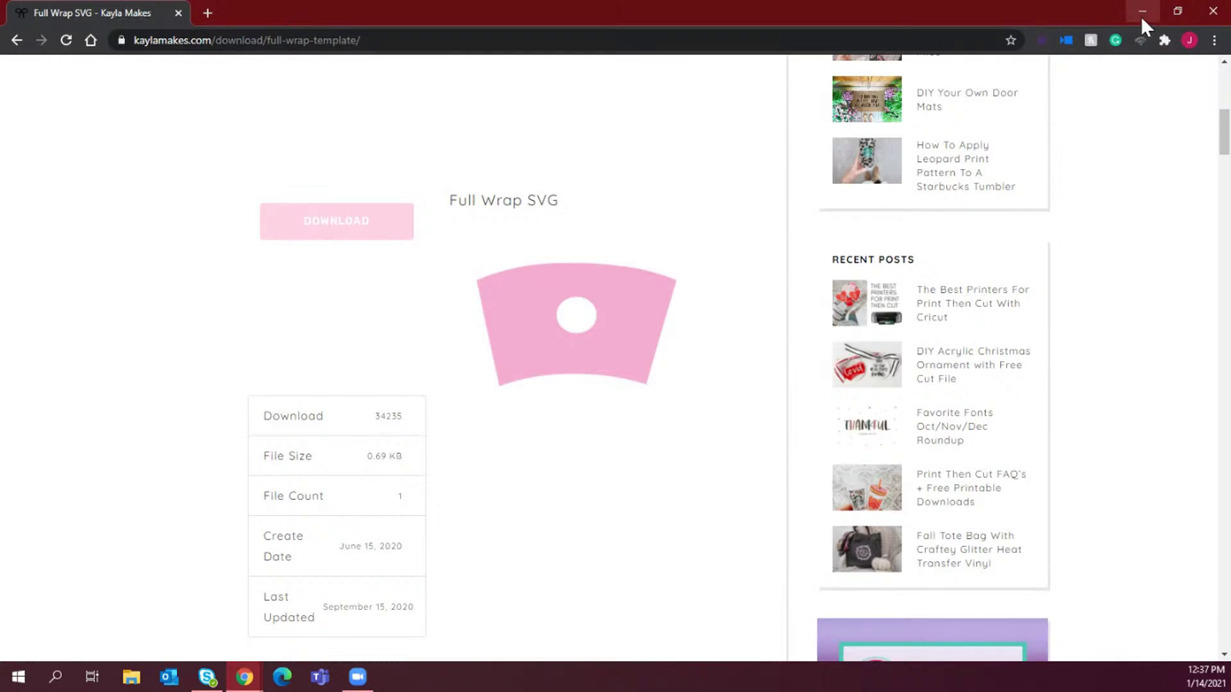
click(368, 40)
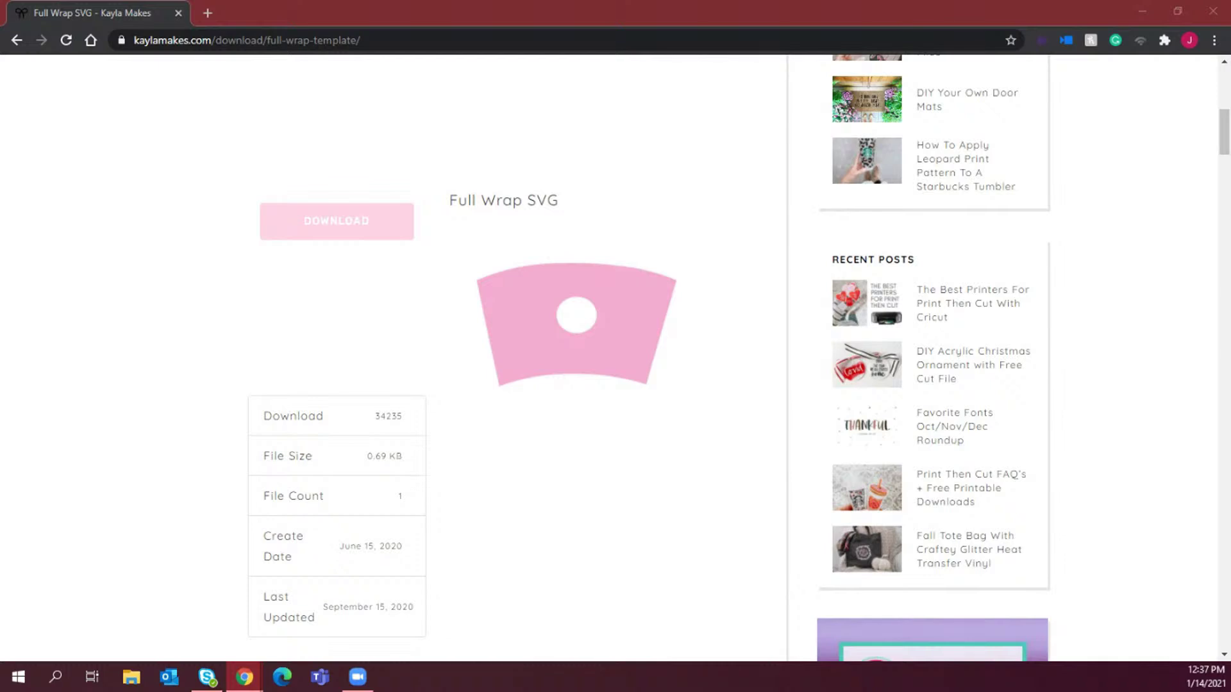
click(1145, 9)
Start Import & Vectorize with the recent pink full wrap image and pick white as its background color
click(220, 70)
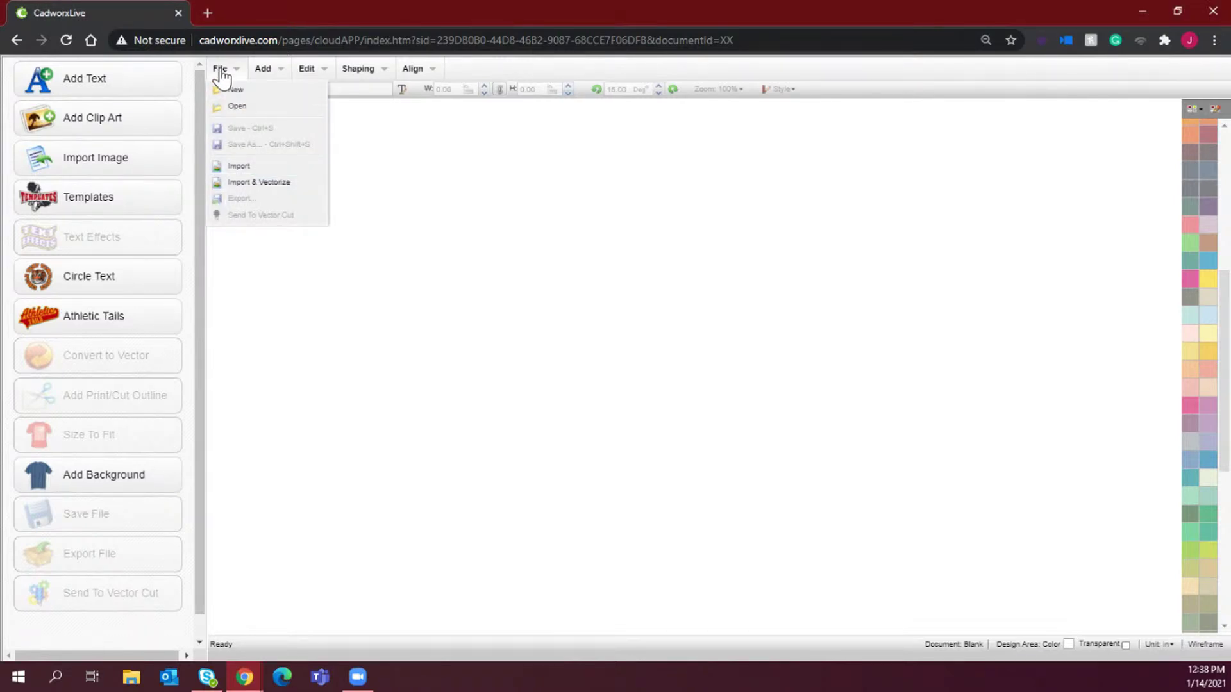
click(250, 183)
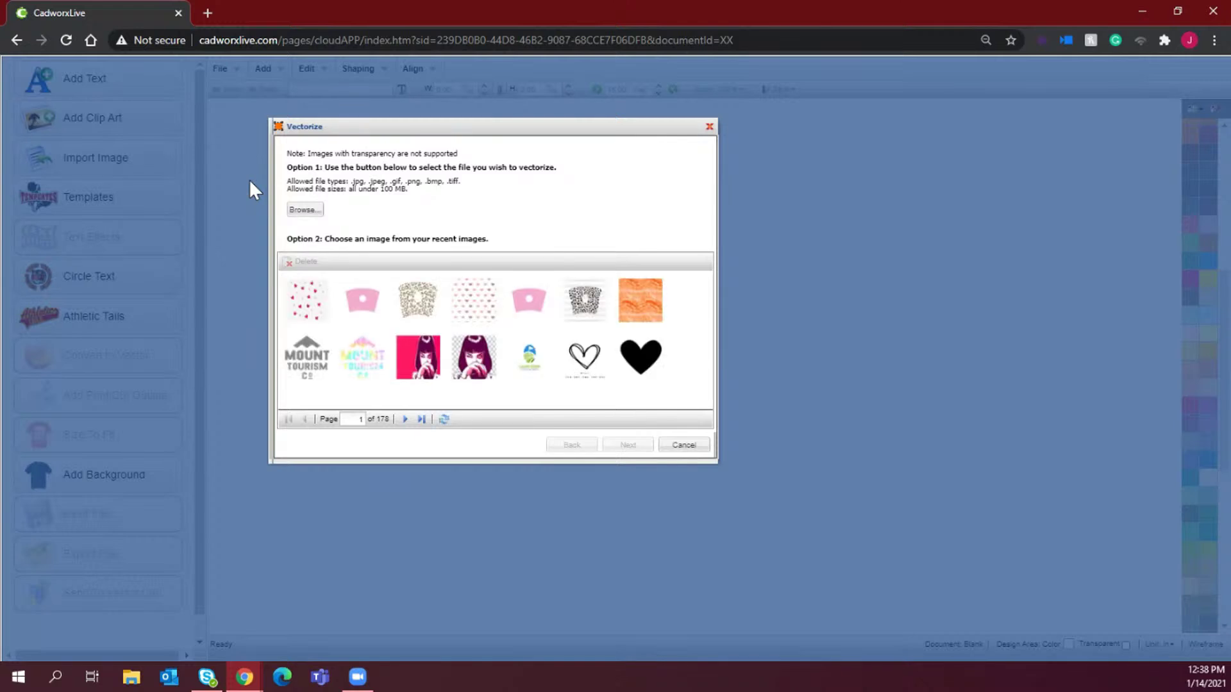
double_click(364, 298)
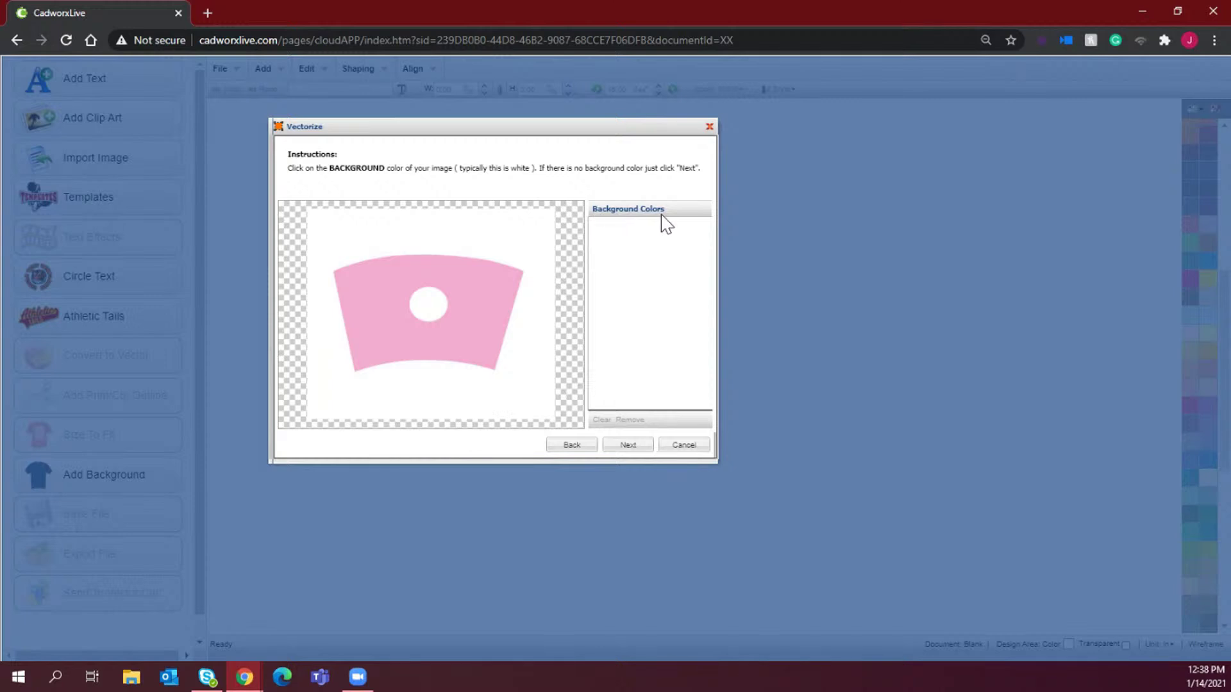
click(423, 388)
click(637, 447)
Pick pink as the foreground color and place the vectorized wrap on the canvas with the default resolution and curve settings
click(478, 298)
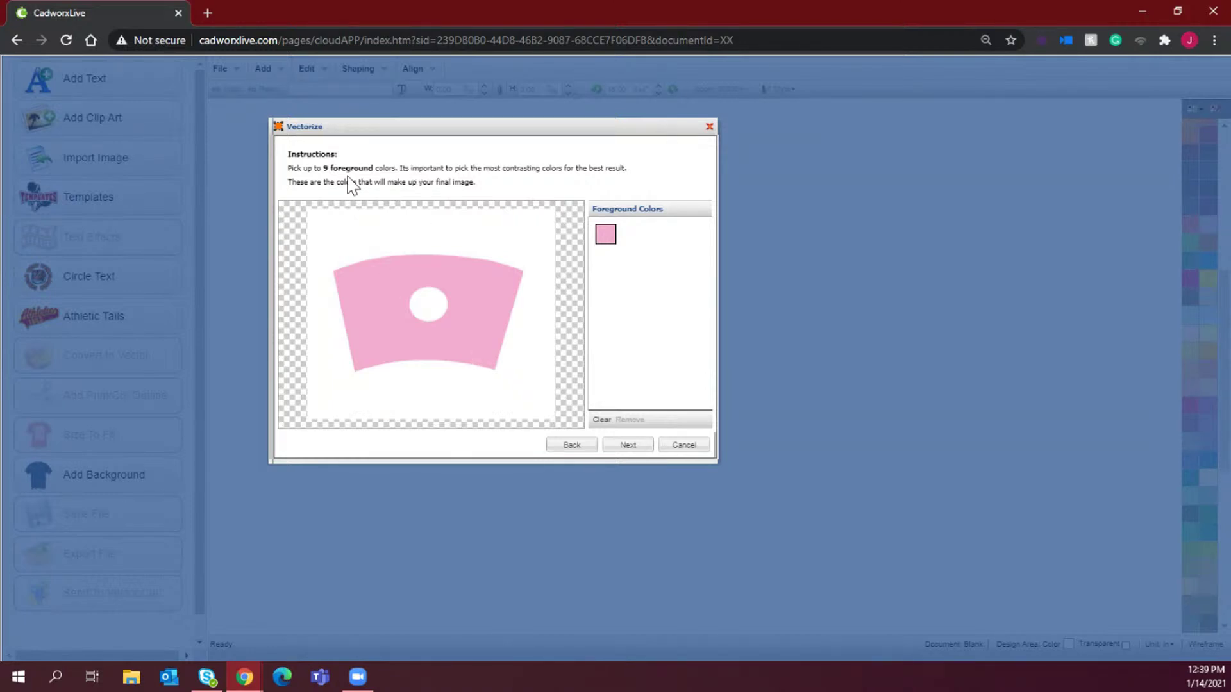
drag(324, 168, 374, 169)
click(596, 327)
click(631, 448)
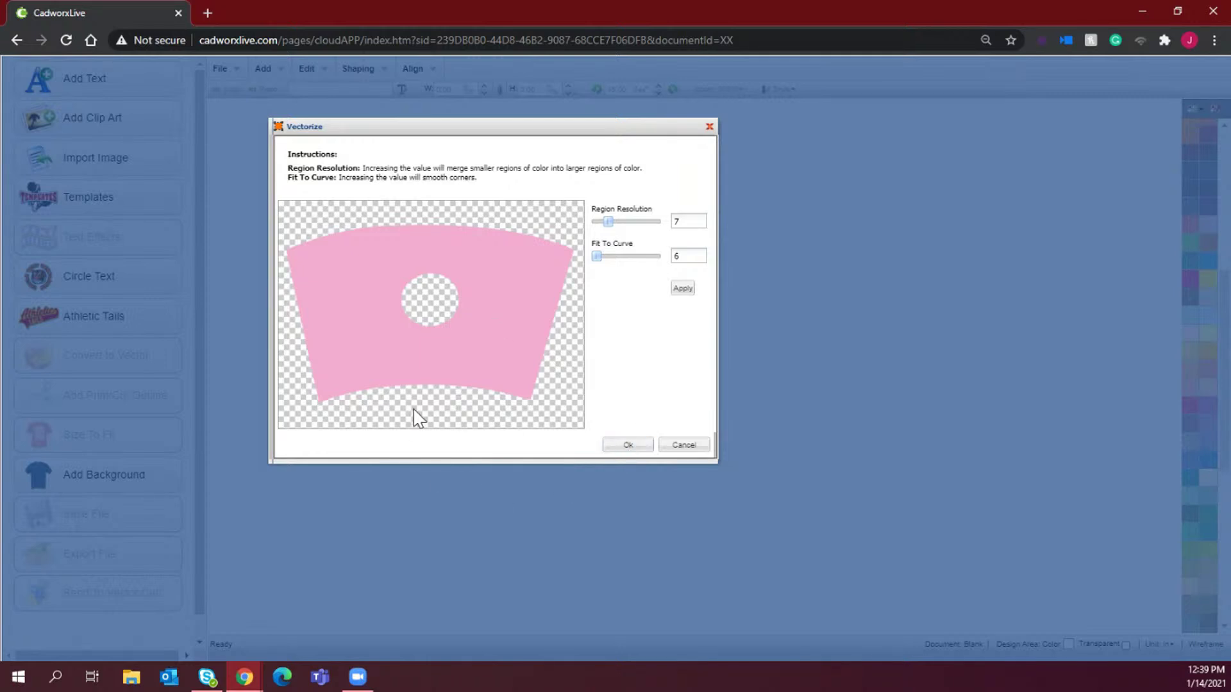
click(617, 443)
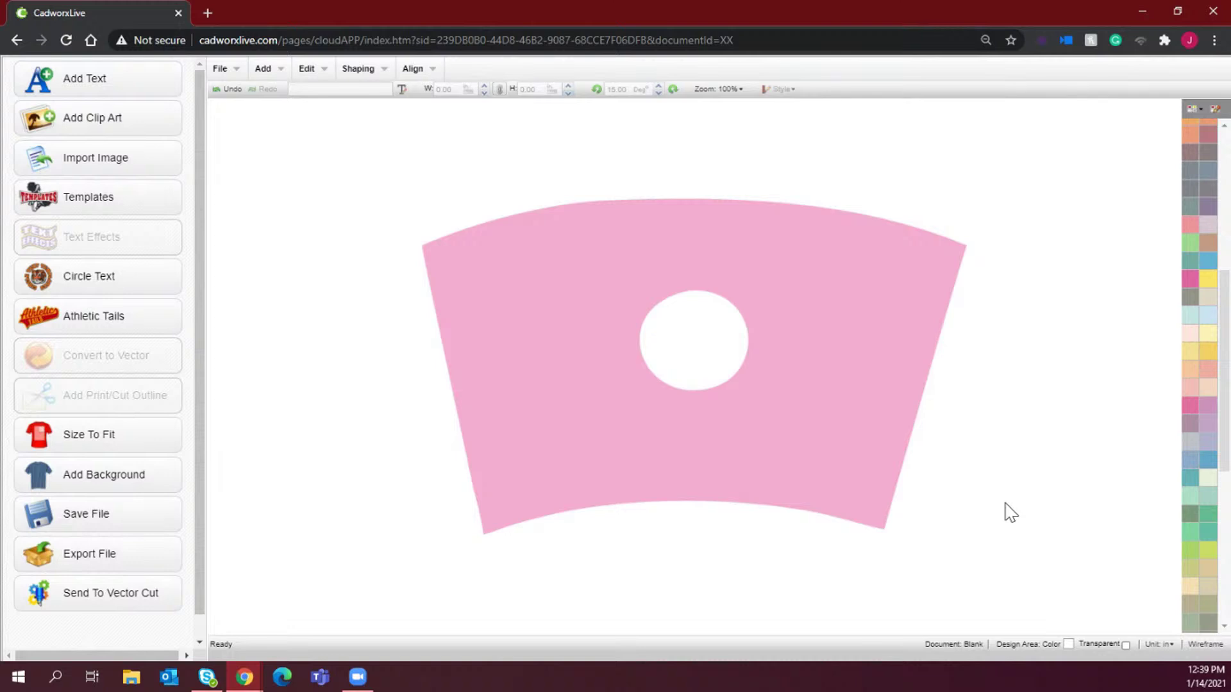
Check the vectorized wrap's outlines in wireframe view and return to the filled view
click(1204, 645)
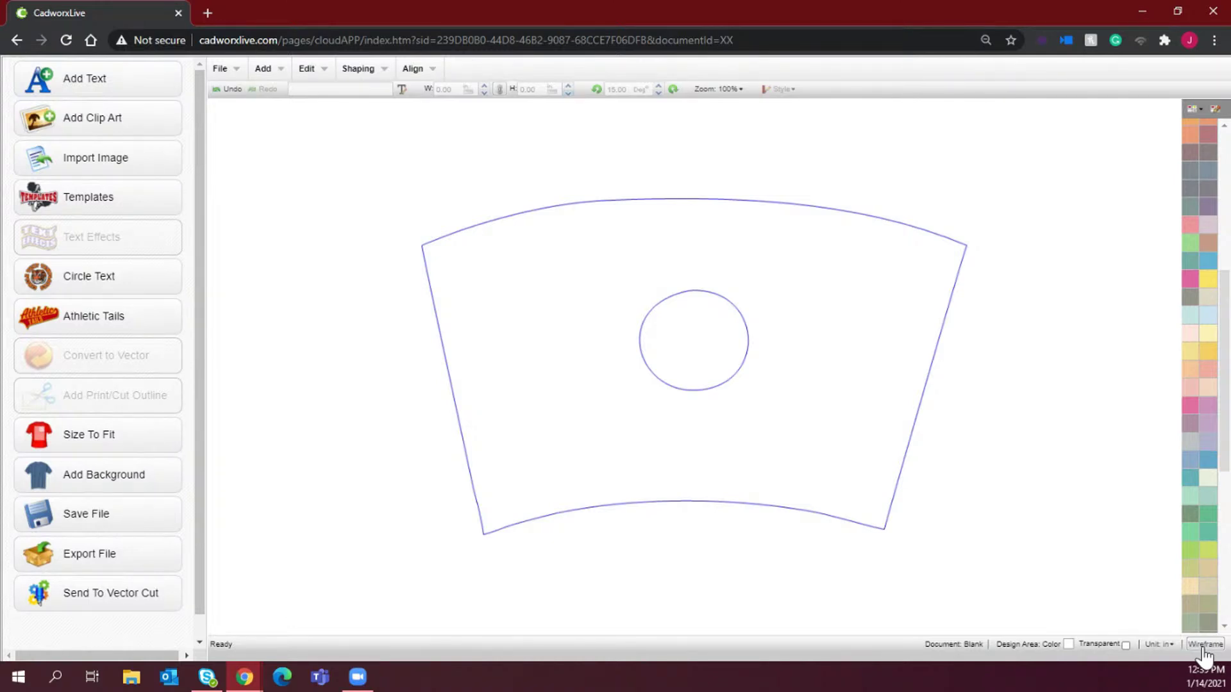
click(1204, 645)
Set the pink wrap shape's width to 10.92 in, keeping its proportions locked
click(674, 379)
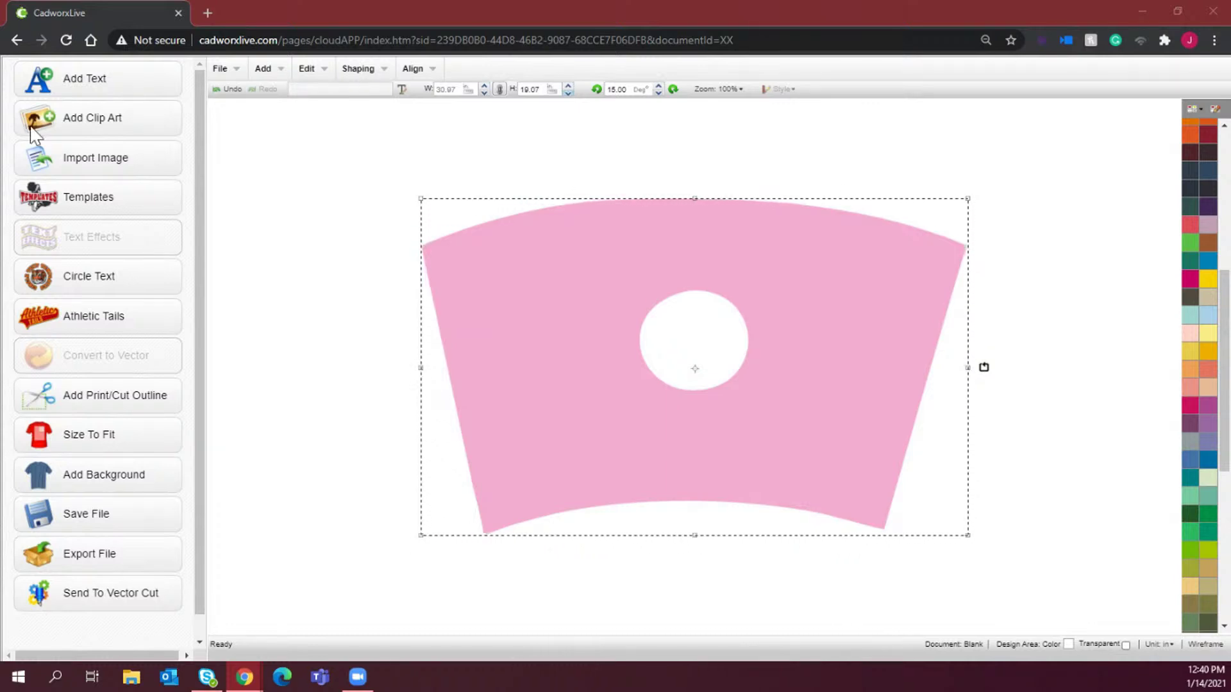
double_click(453, 89)
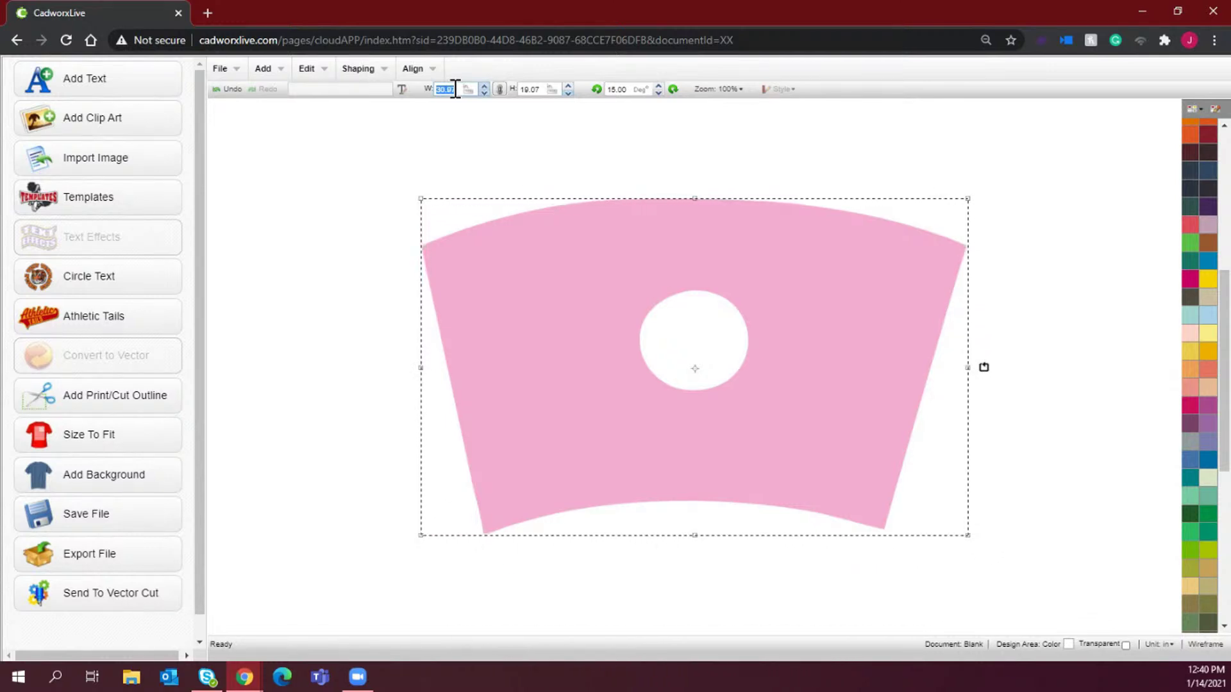
text(10.85)
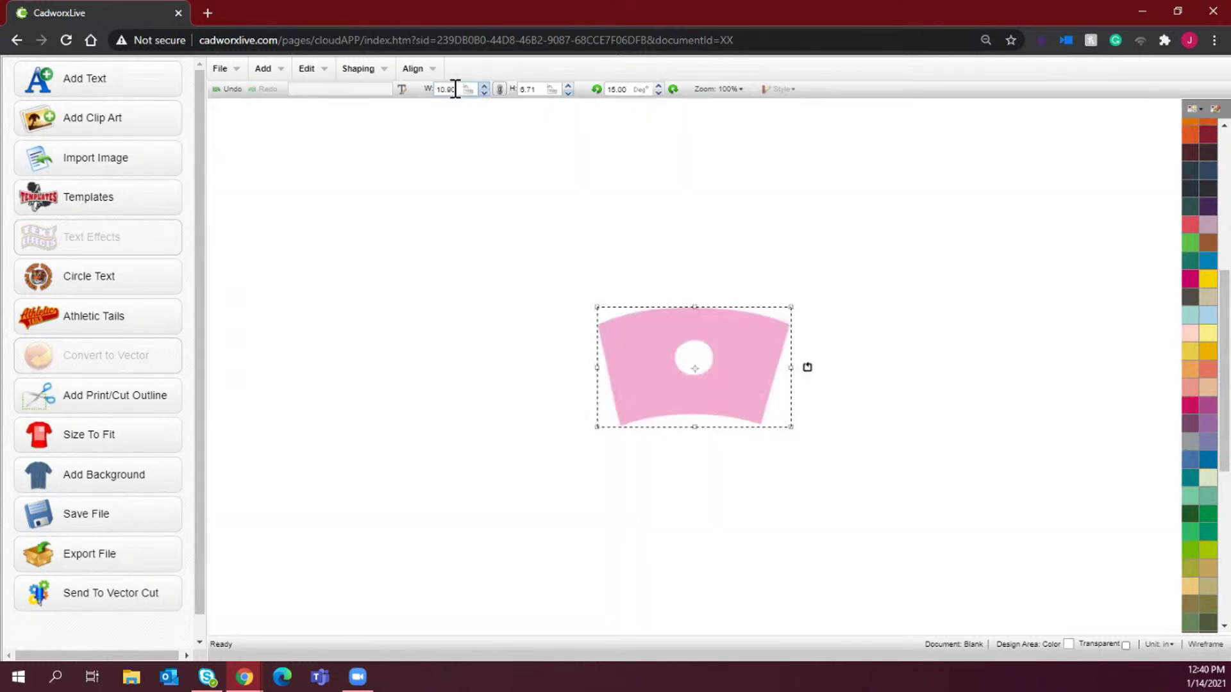
key(BackSpace)
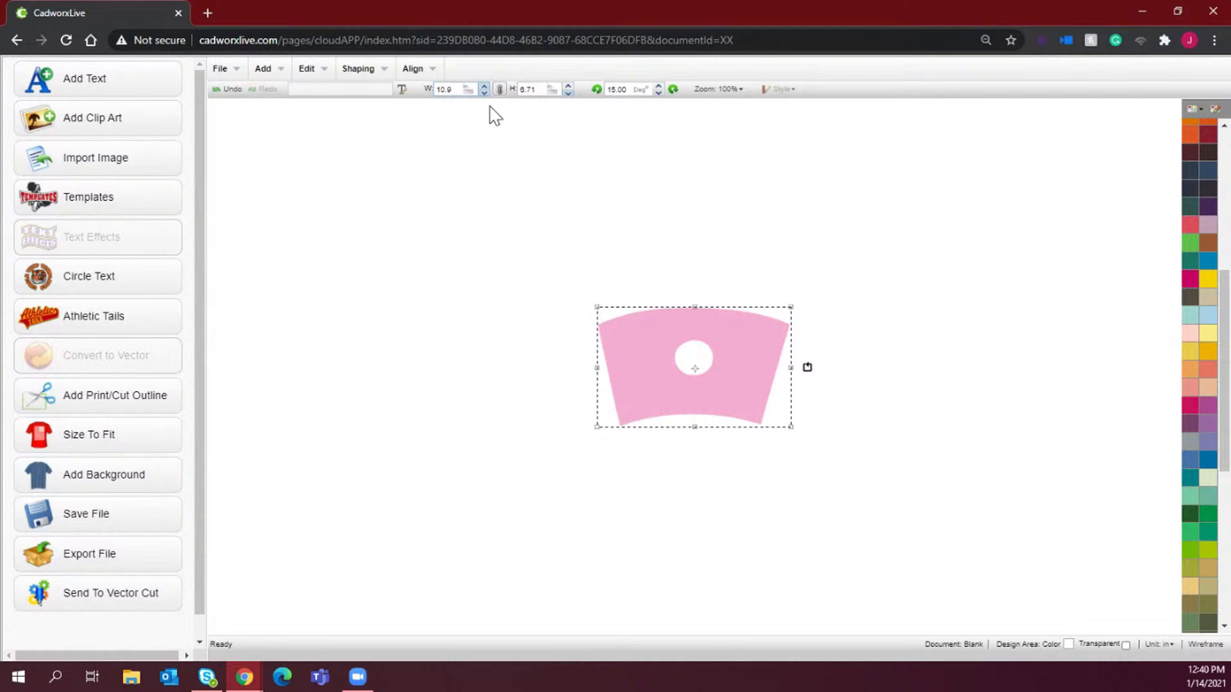
text(2)
key(Return)
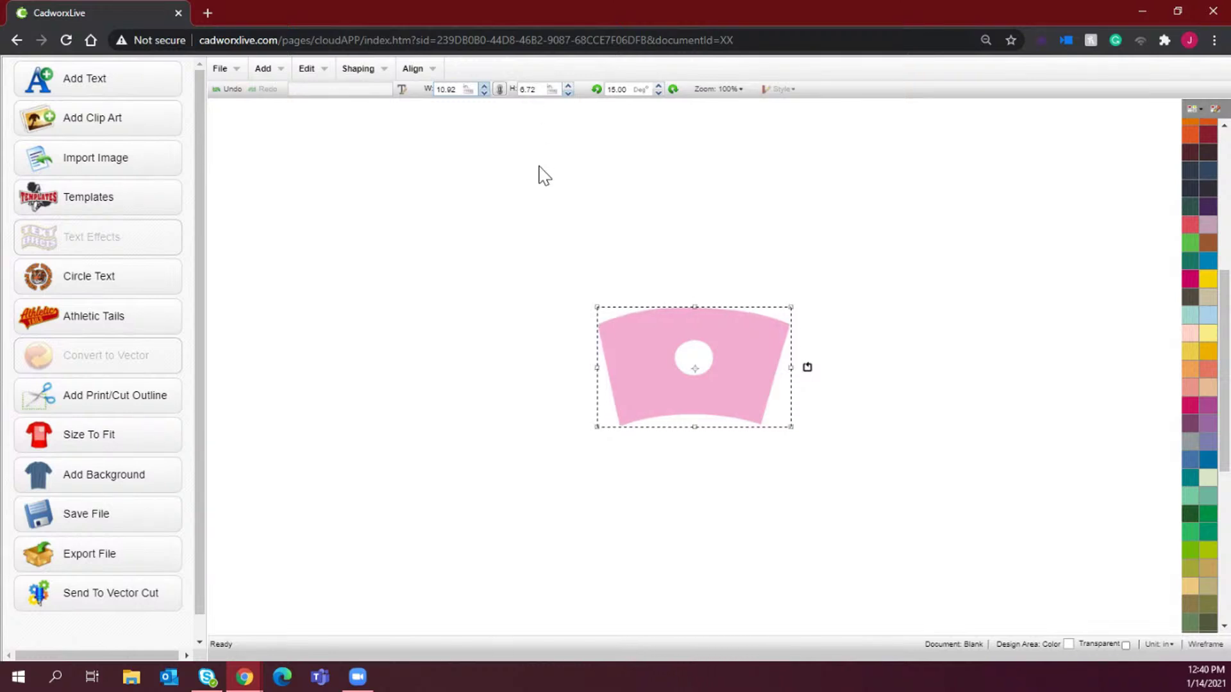
Unlock the wrap shape's aspect ratio and lock it again, leaving the shape selected
click(499, 91)
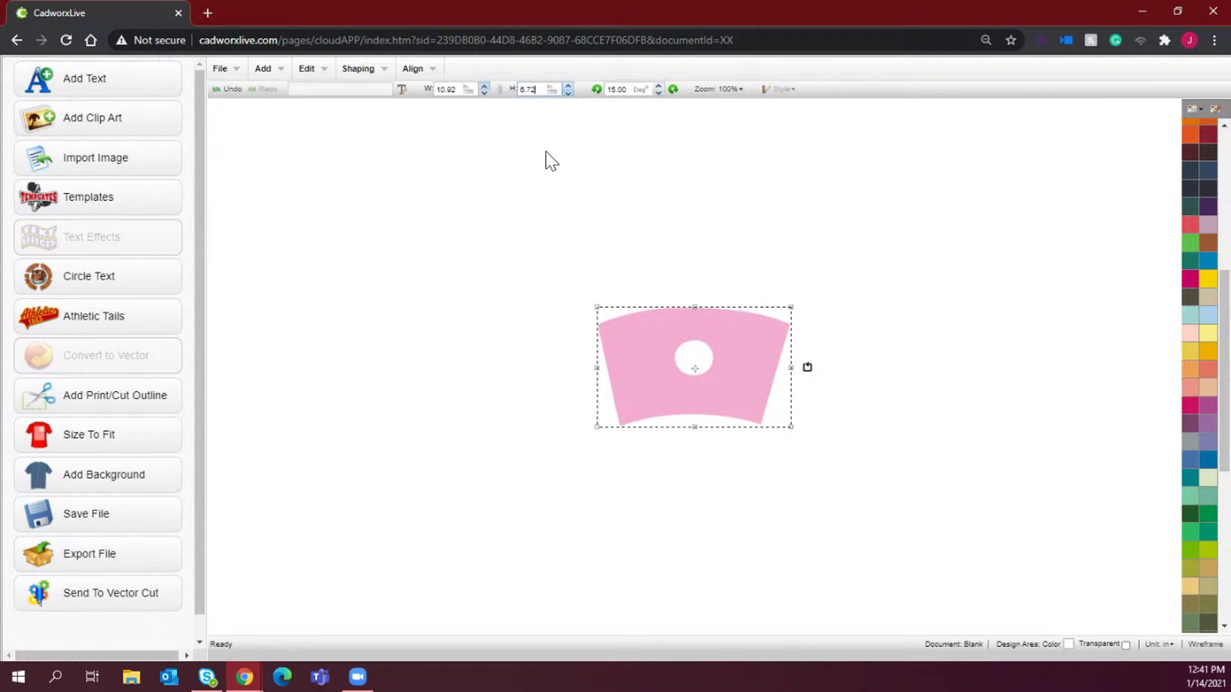
click(499, 89)
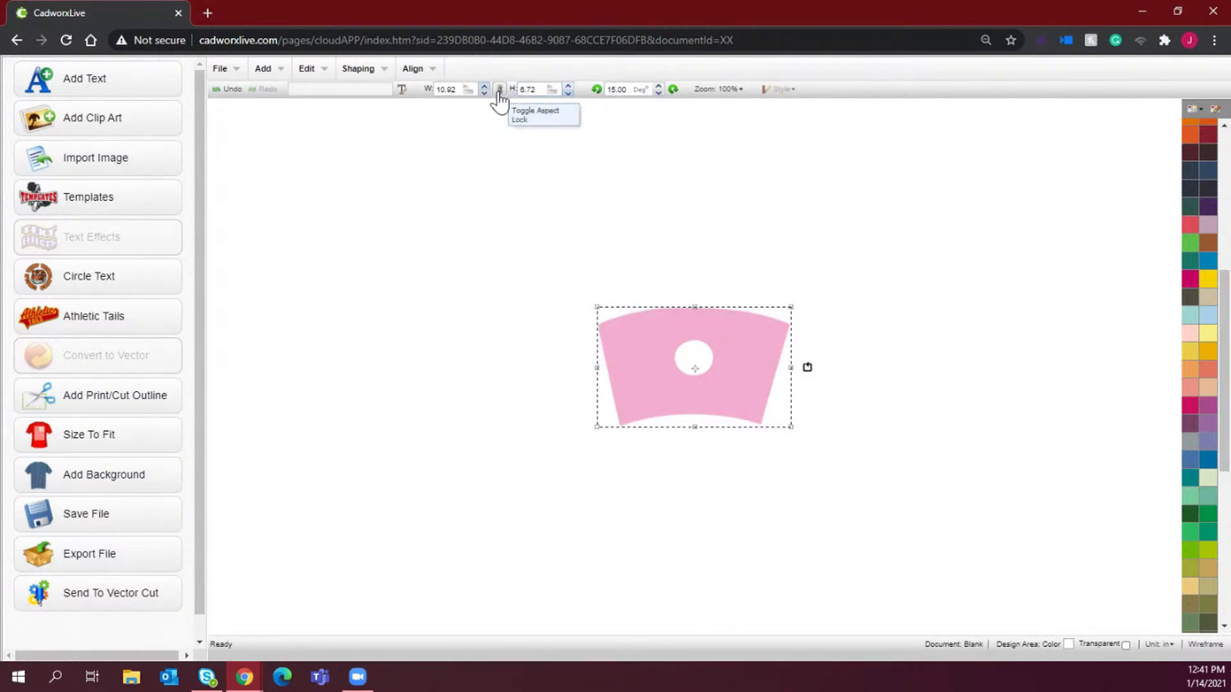
click(496, 367)
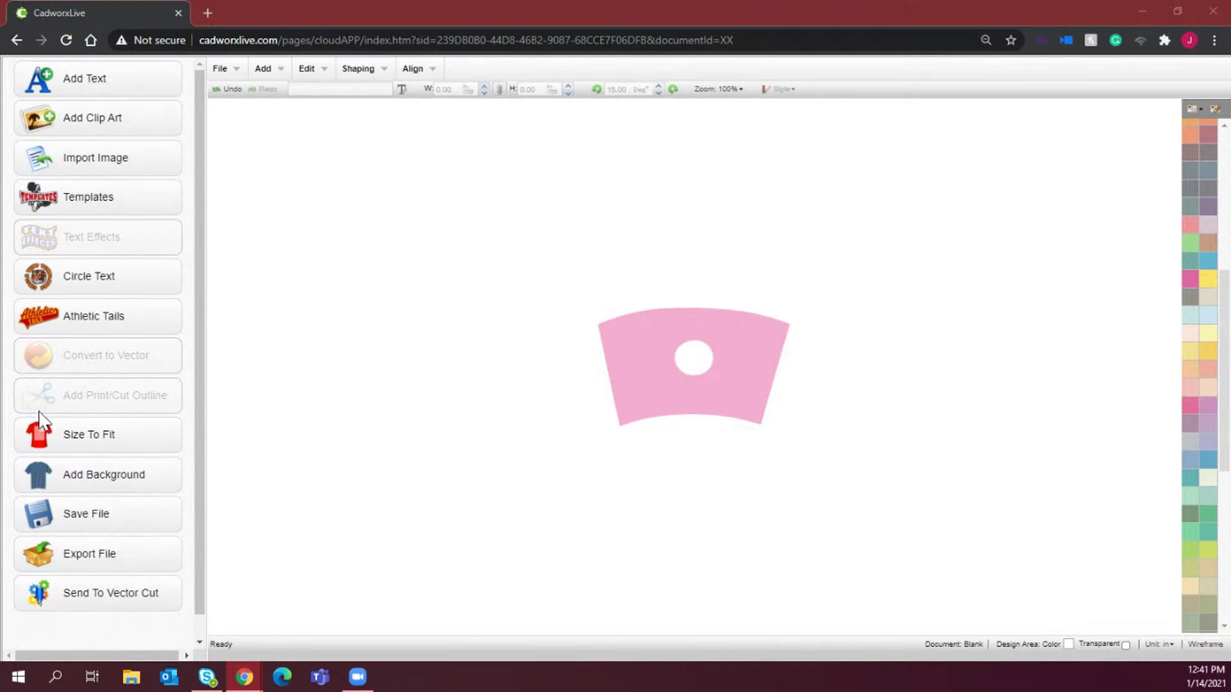
click(564, 328)
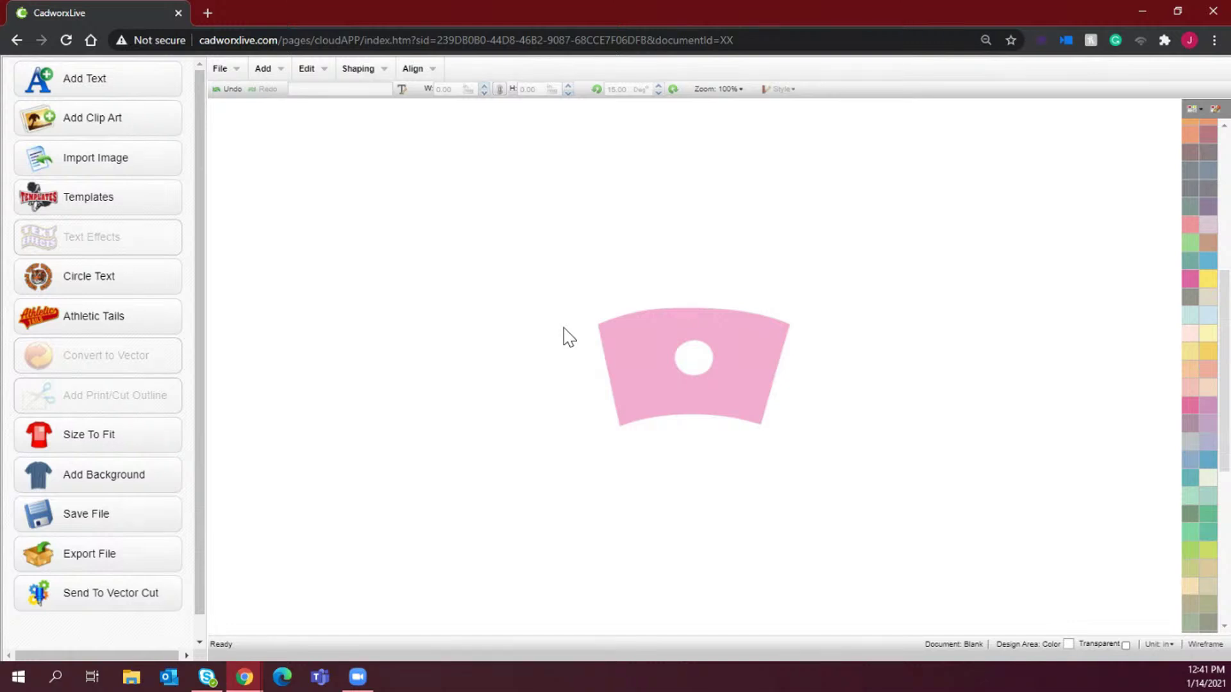
click(655, 366)
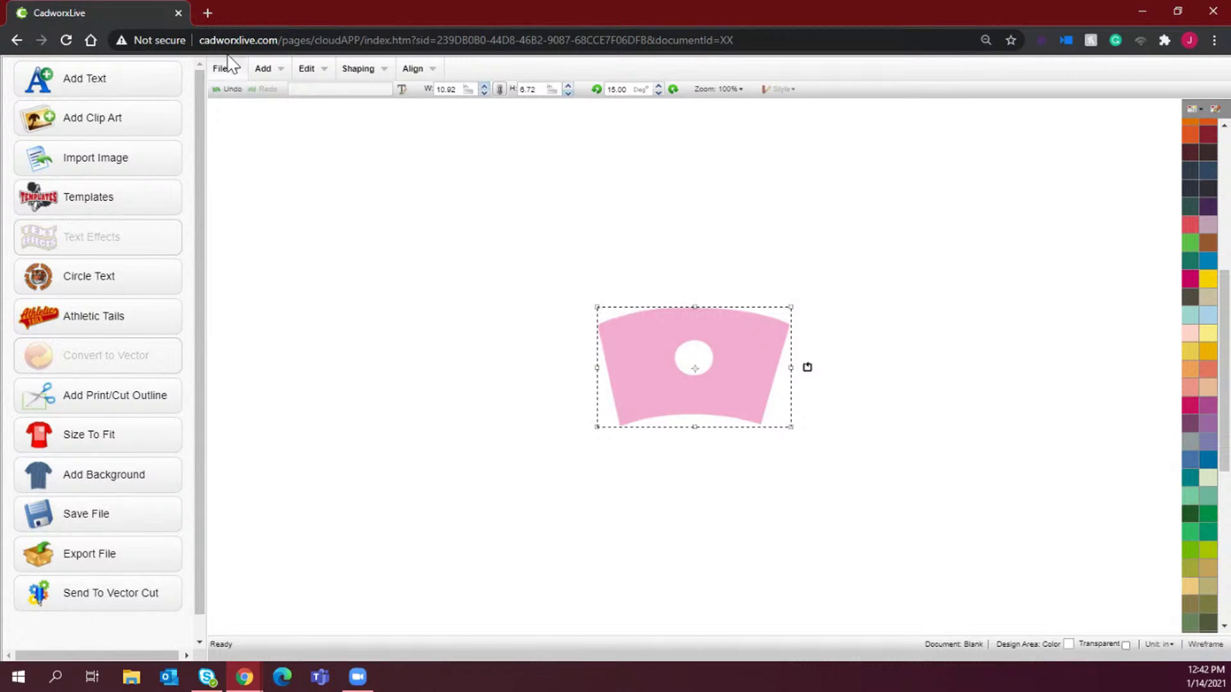
Search Google Images for "dalmation print pattern" in a new browser tab
click(208, 14)
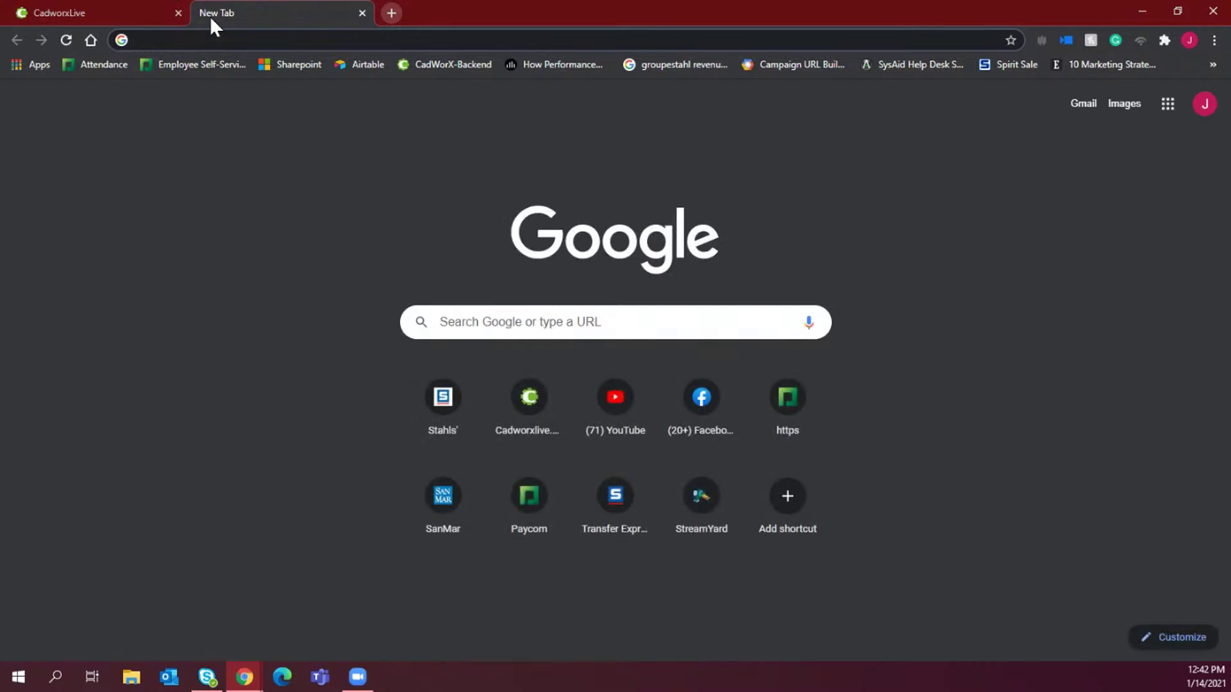
text(dalmat)
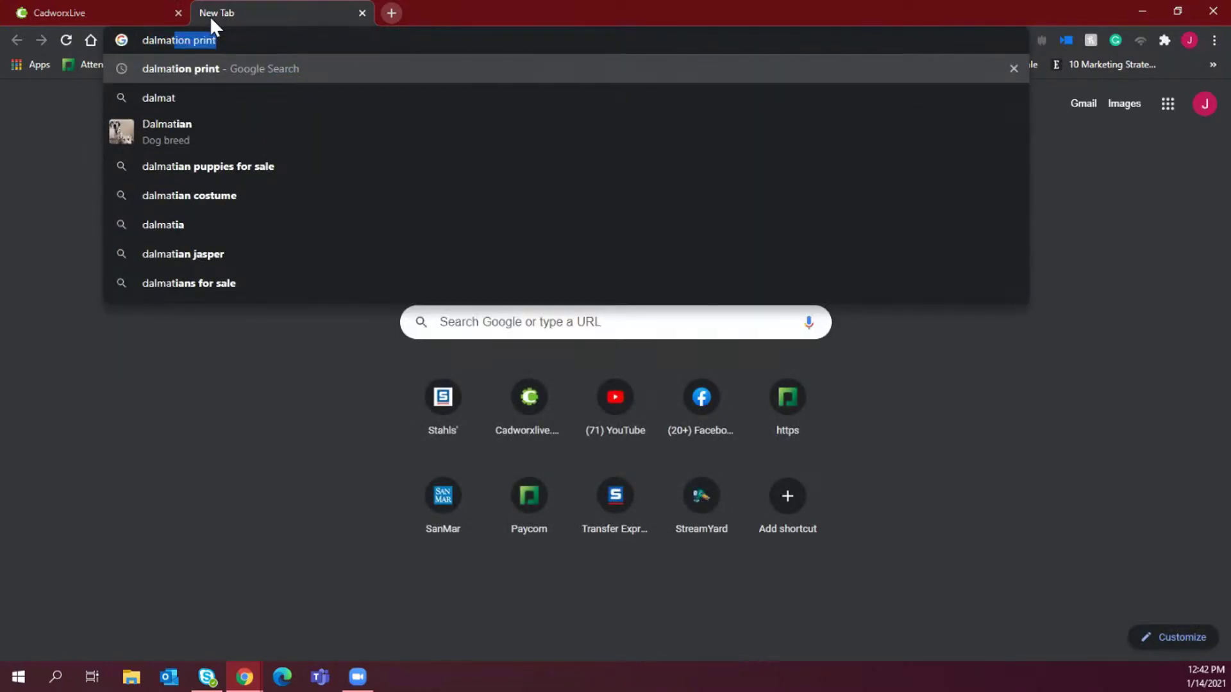
text(ion print pattern)
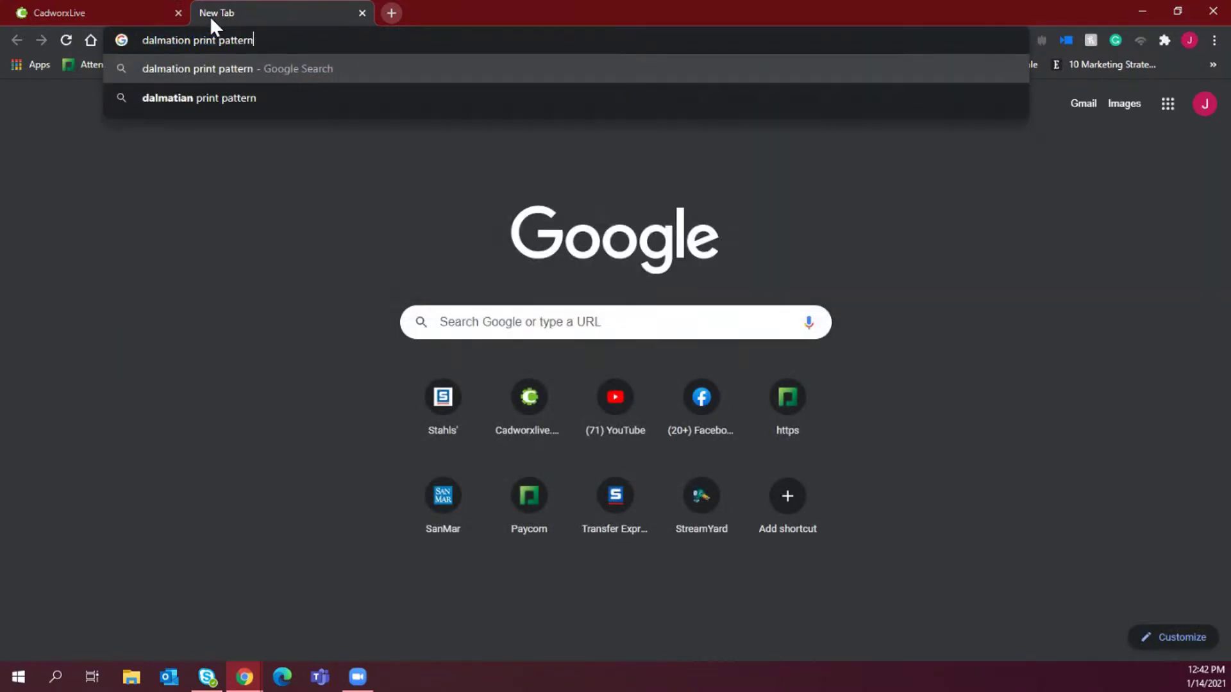
key(Return)
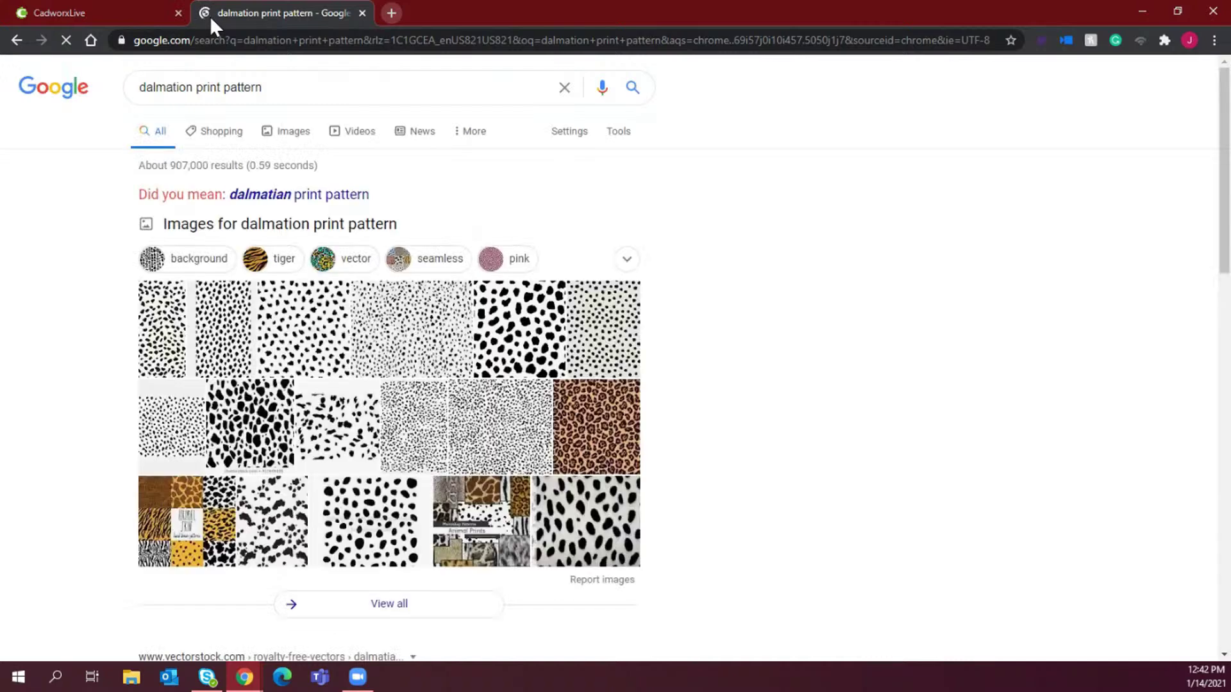
click(289, 138)
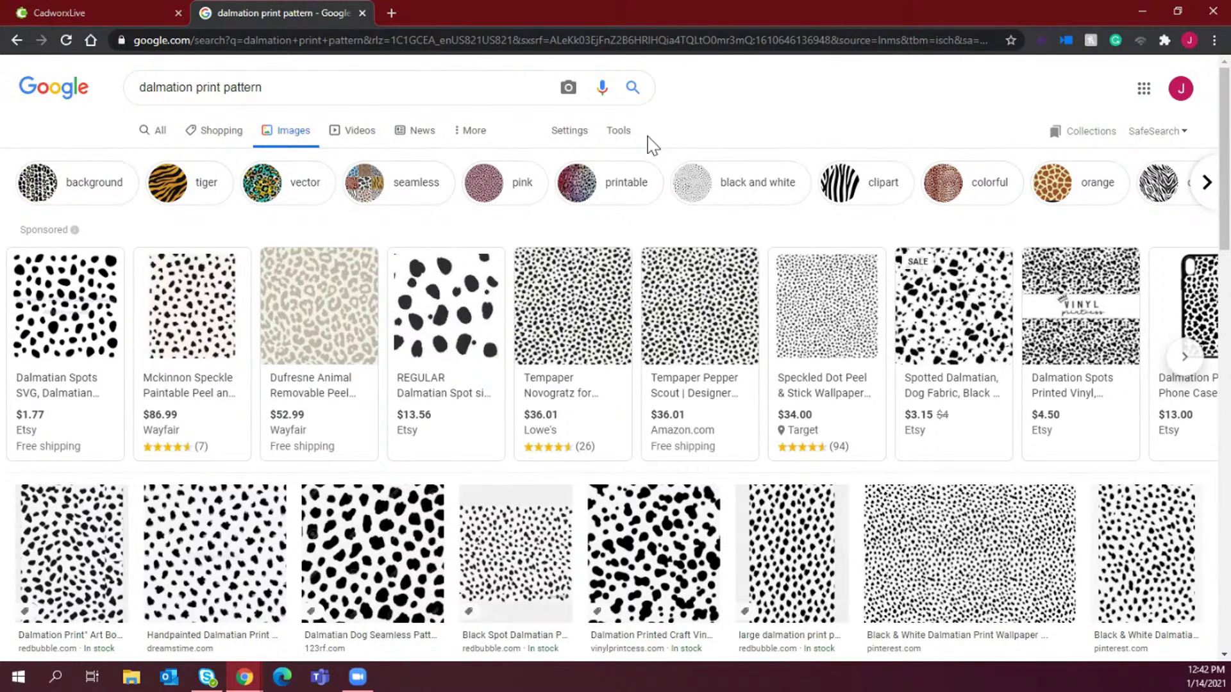
Filter the pattern image results to the Large size and look through them
click(619, 131)
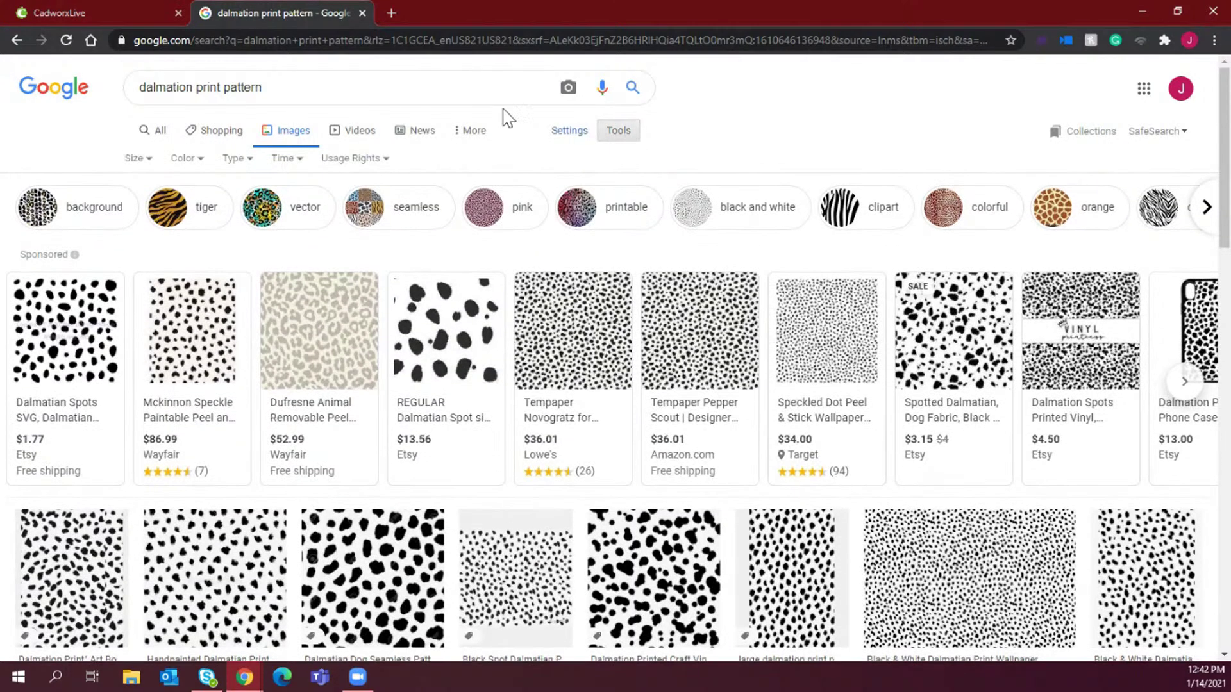
click(145, 161)
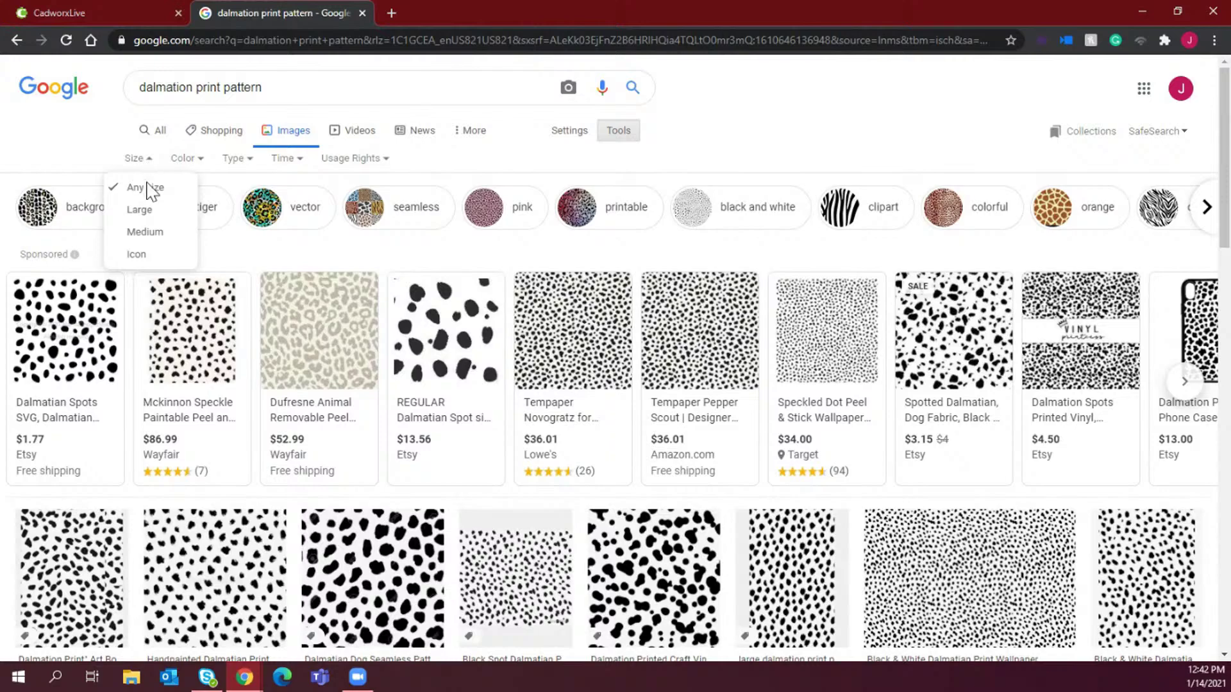
click(142, 210)
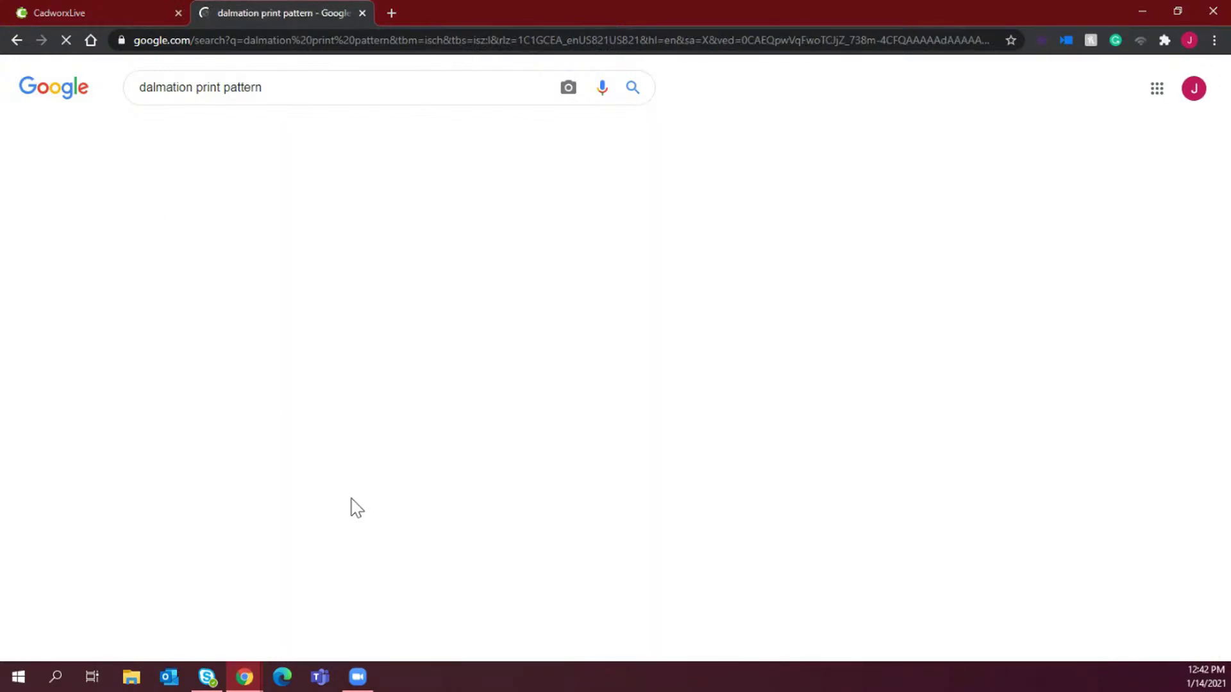
scroll(385, 500, down, 2)
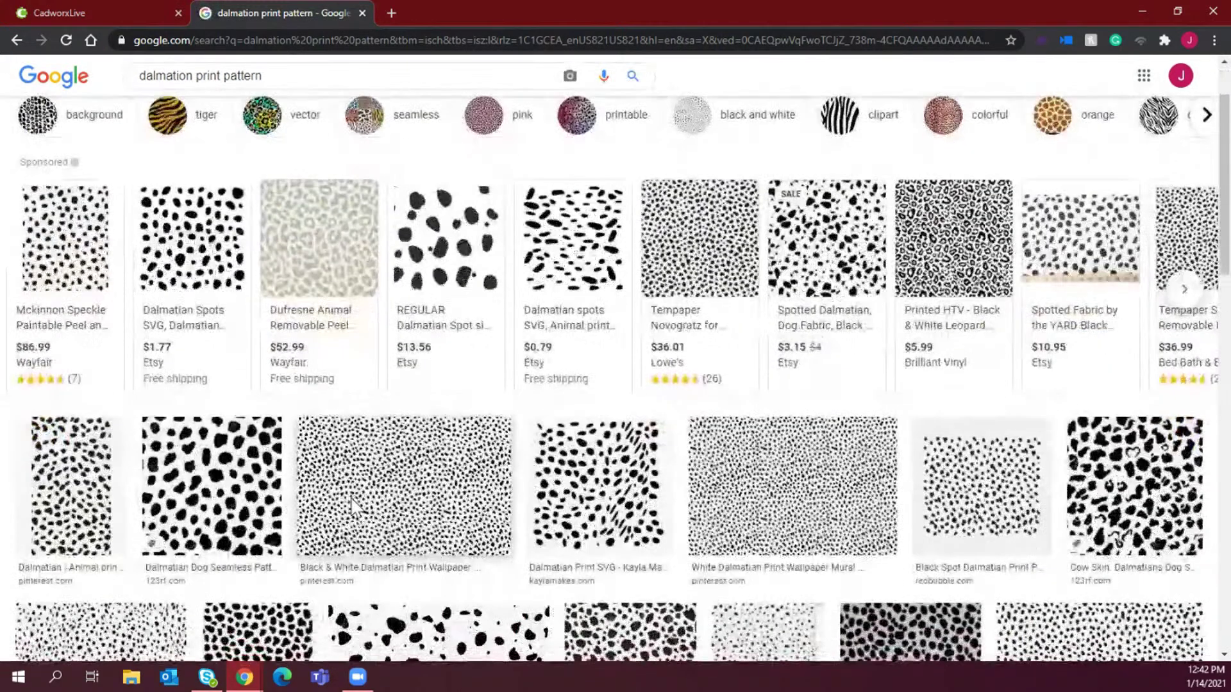
Save the Kayla Makes dalmatian print image to the Desktop as a PNG named dalmation-print
click(601, 488)
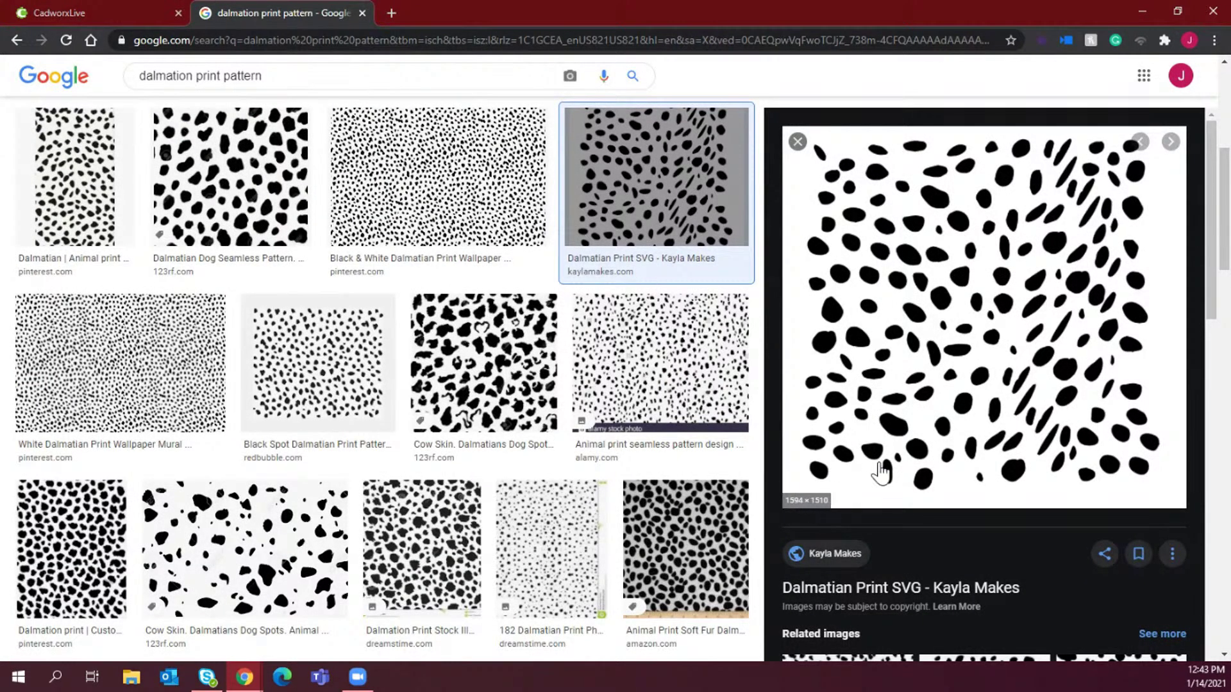
right_click(952, 284)
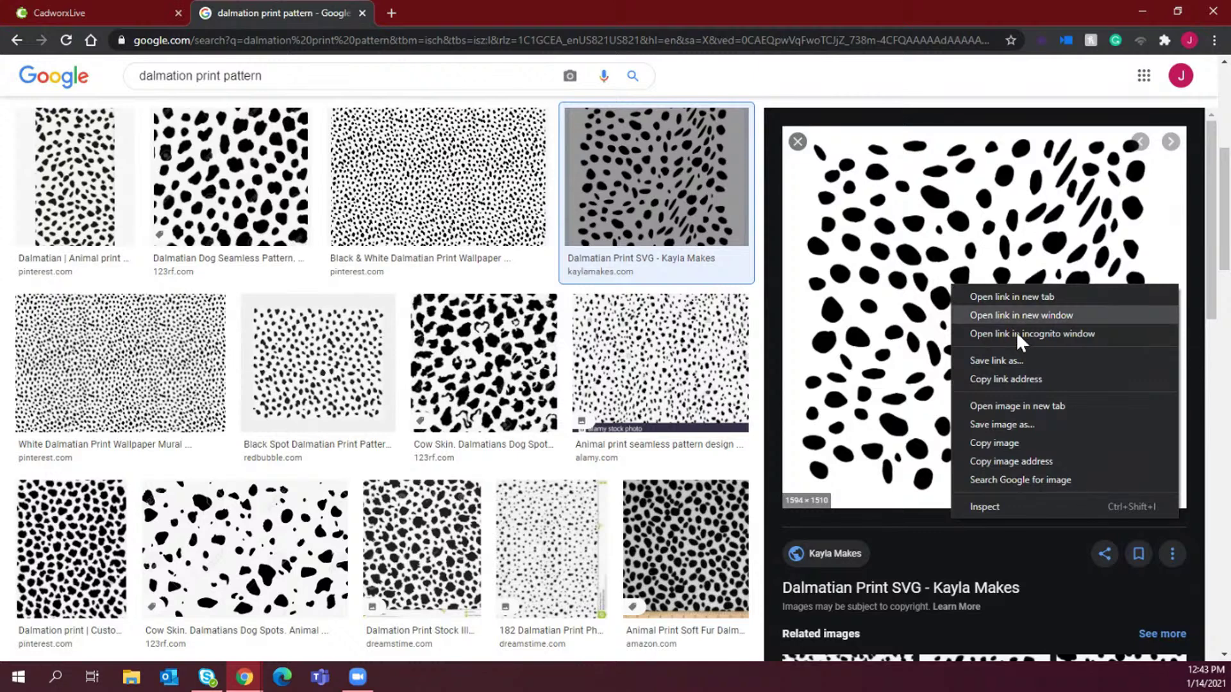
click(1030, 421)
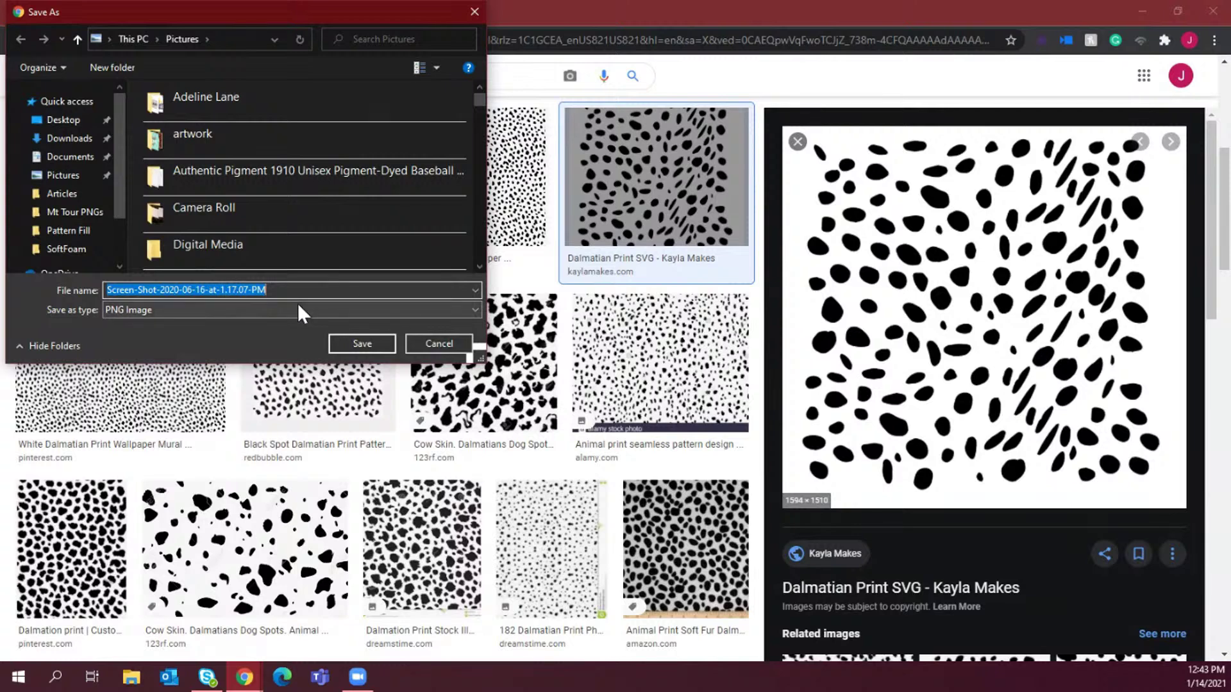
text(dal)
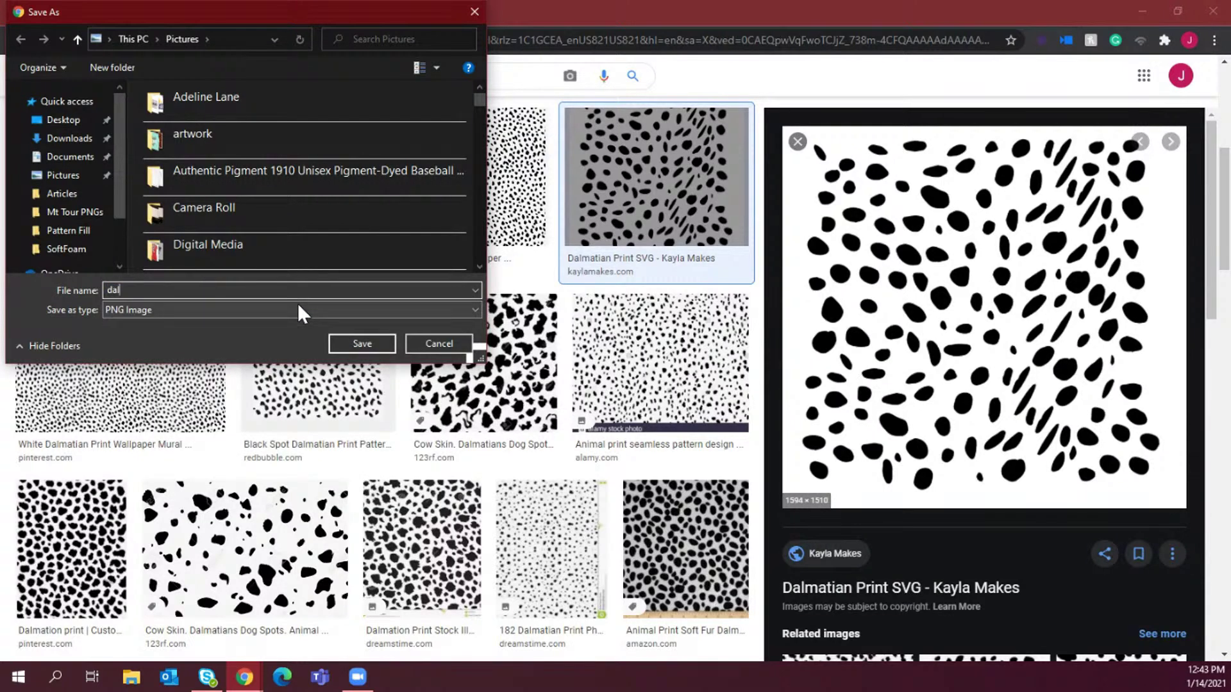
text(mation-print)
click(61, 120)
click(372, 345)
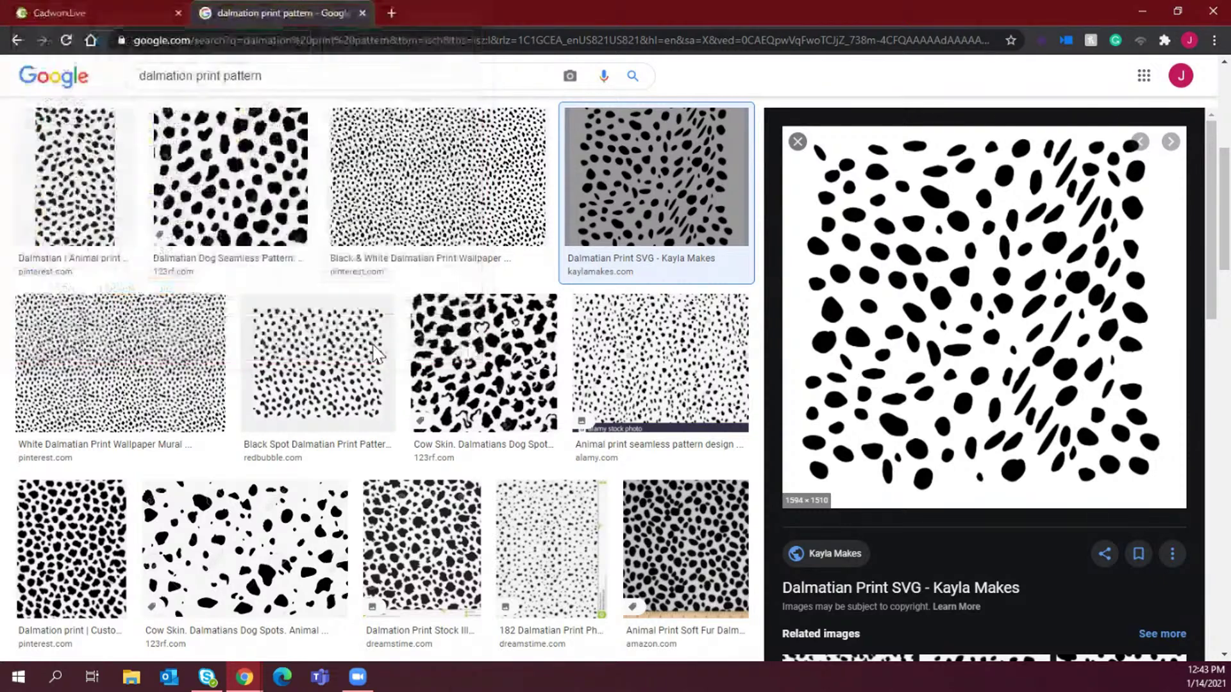
Switch to CadworxLive and load the dalmation-print image from the Desktop with Import & Vectorize
click(113, 11)
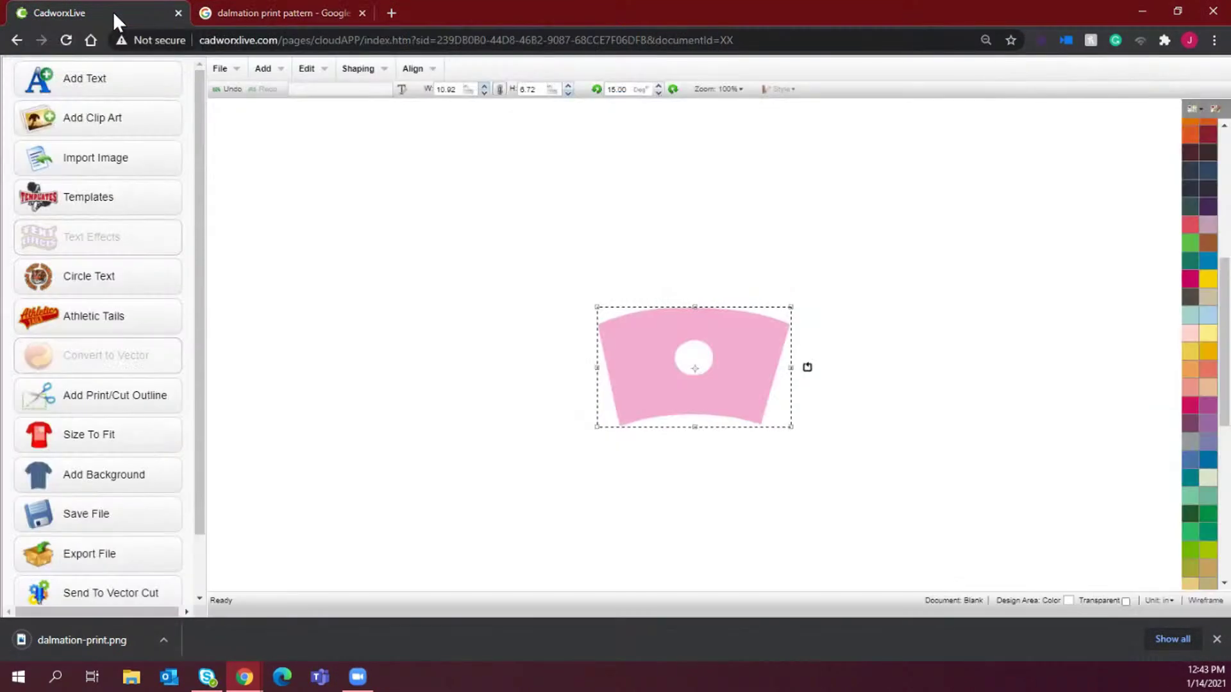
click(220, 69)
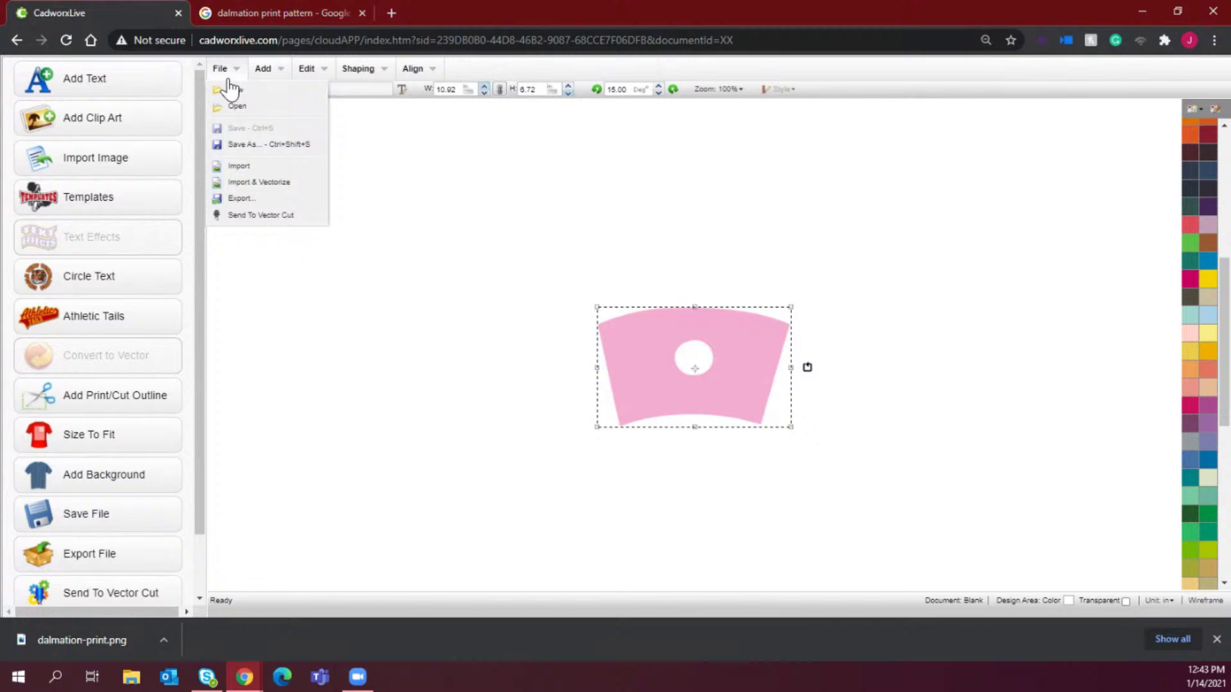
click(266, 182)
click(307, 211)
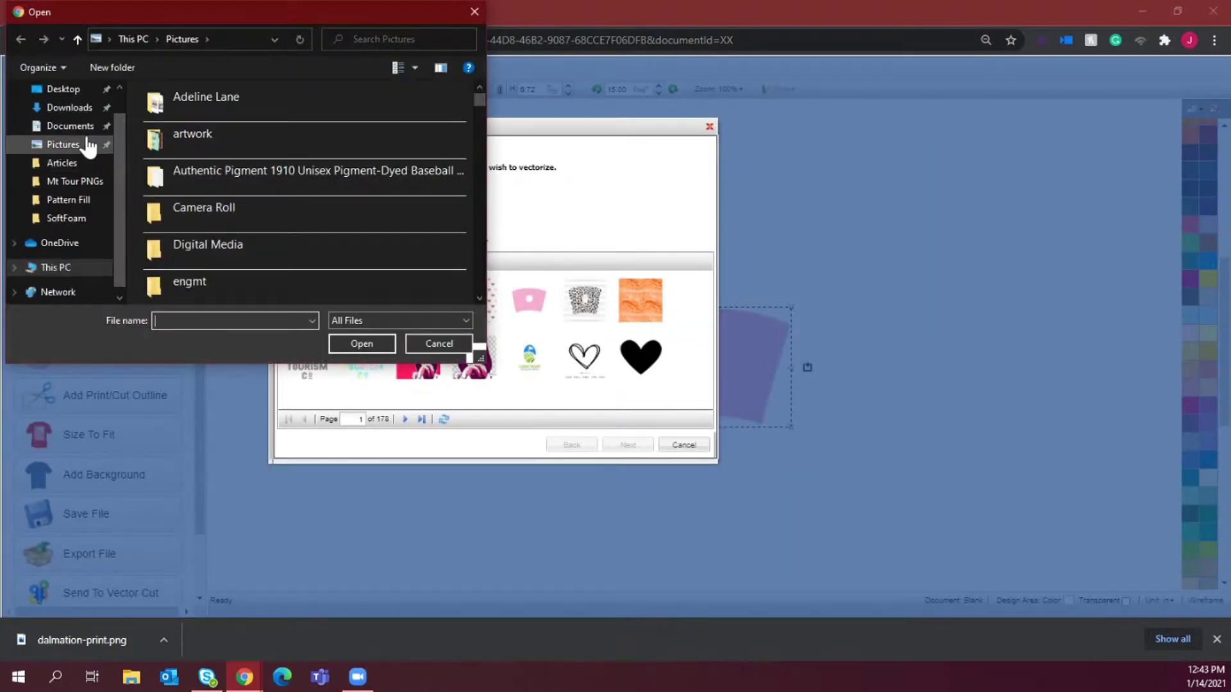
click(70, 91)
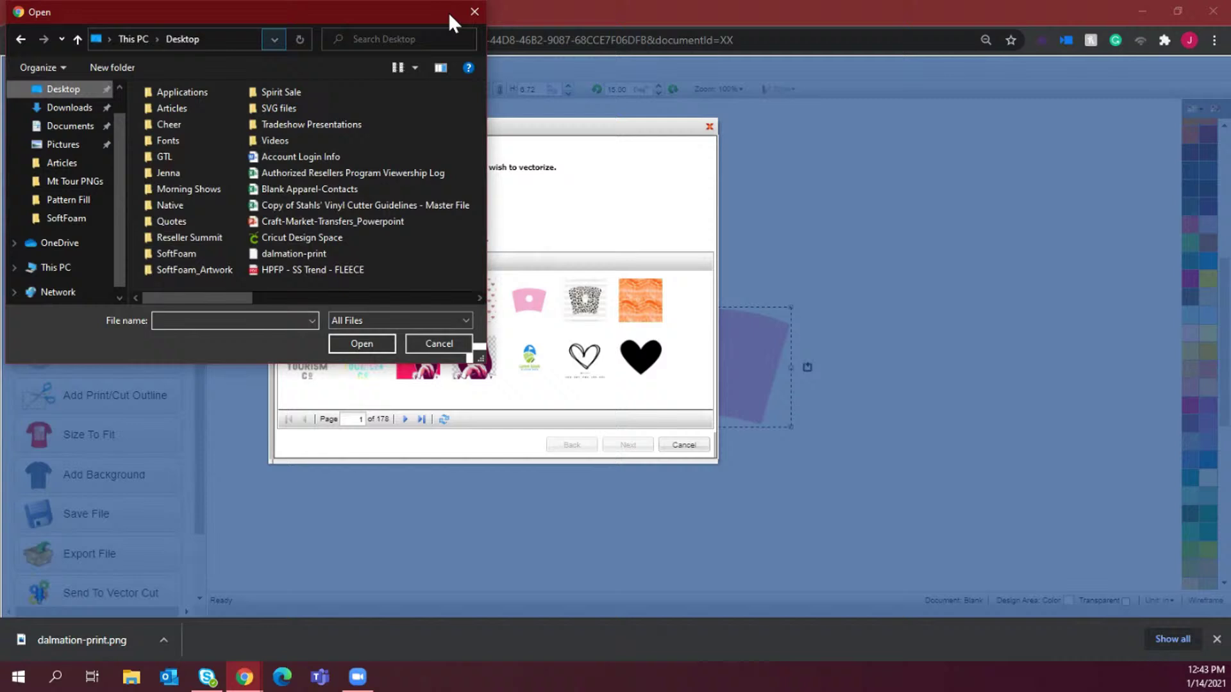
click(428, 39)
text(dalm)
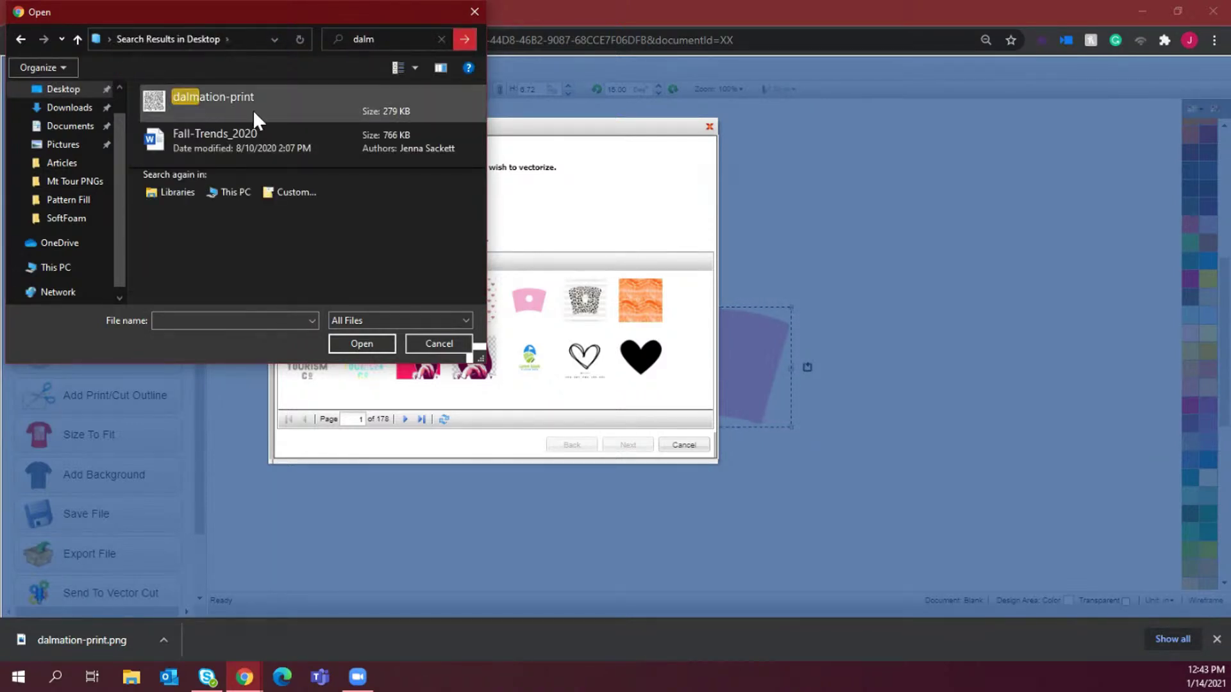
double_click(254, 112)
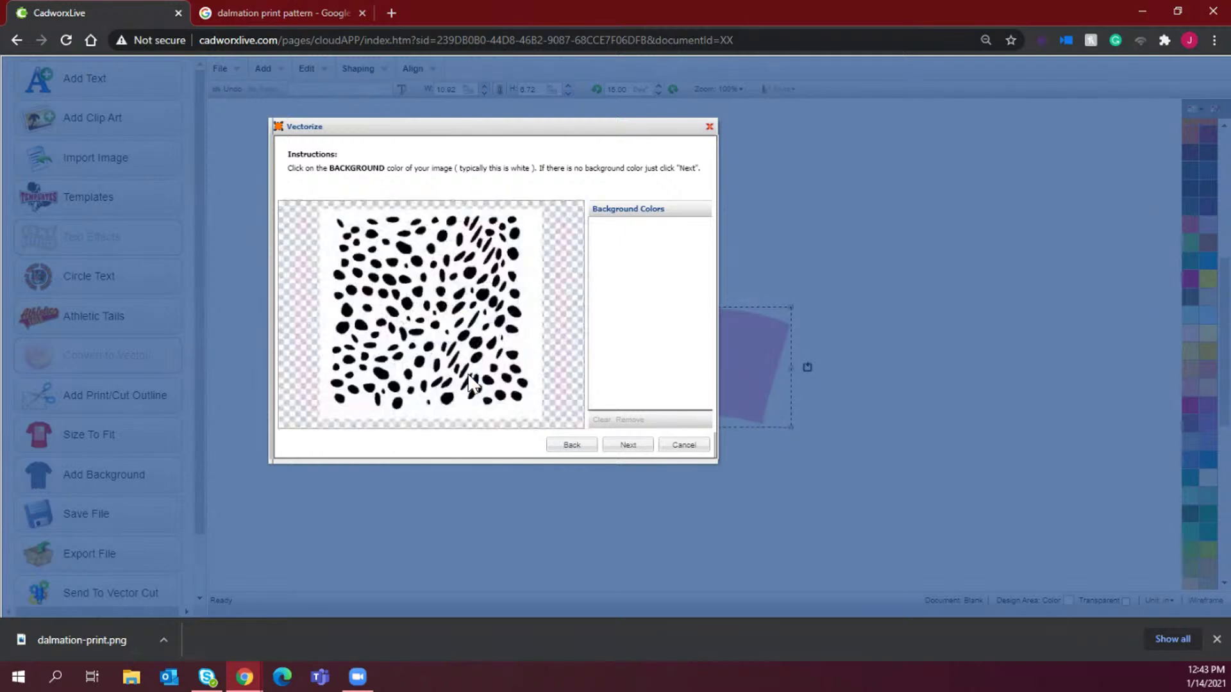
Vectorize the dalmatian image with white as the background colour and black as the only foreground colour, keeping the default resolution and curve settings
click(521, 350)
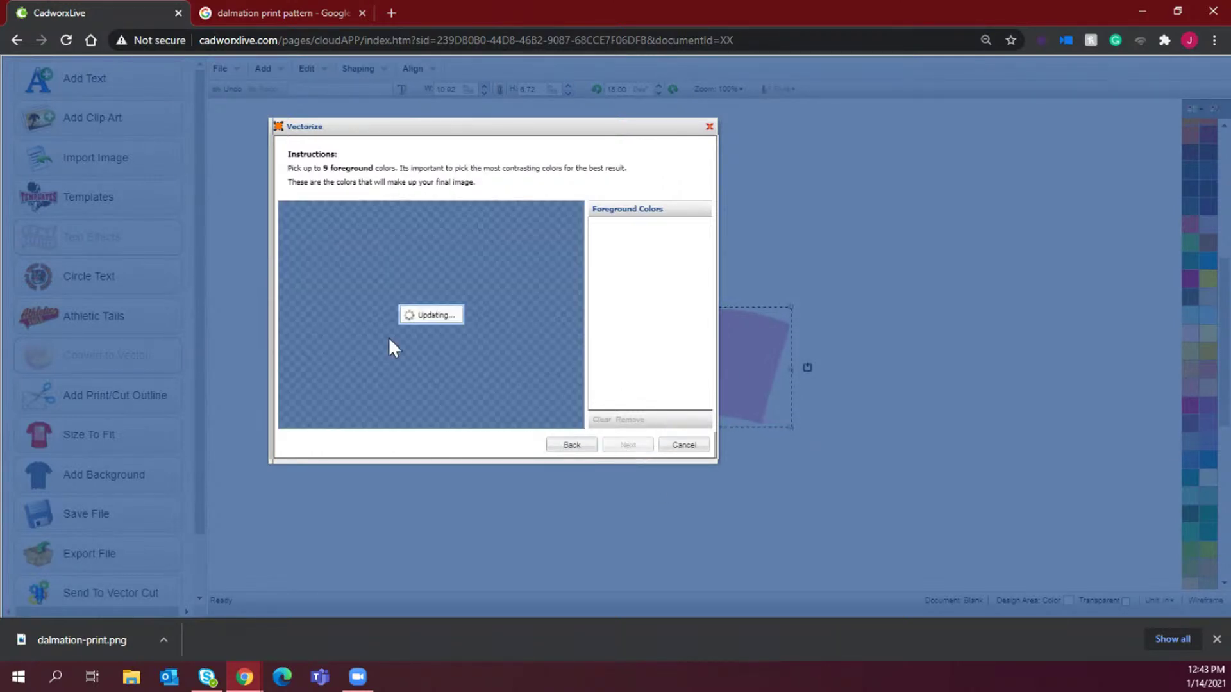
click(422, 338)
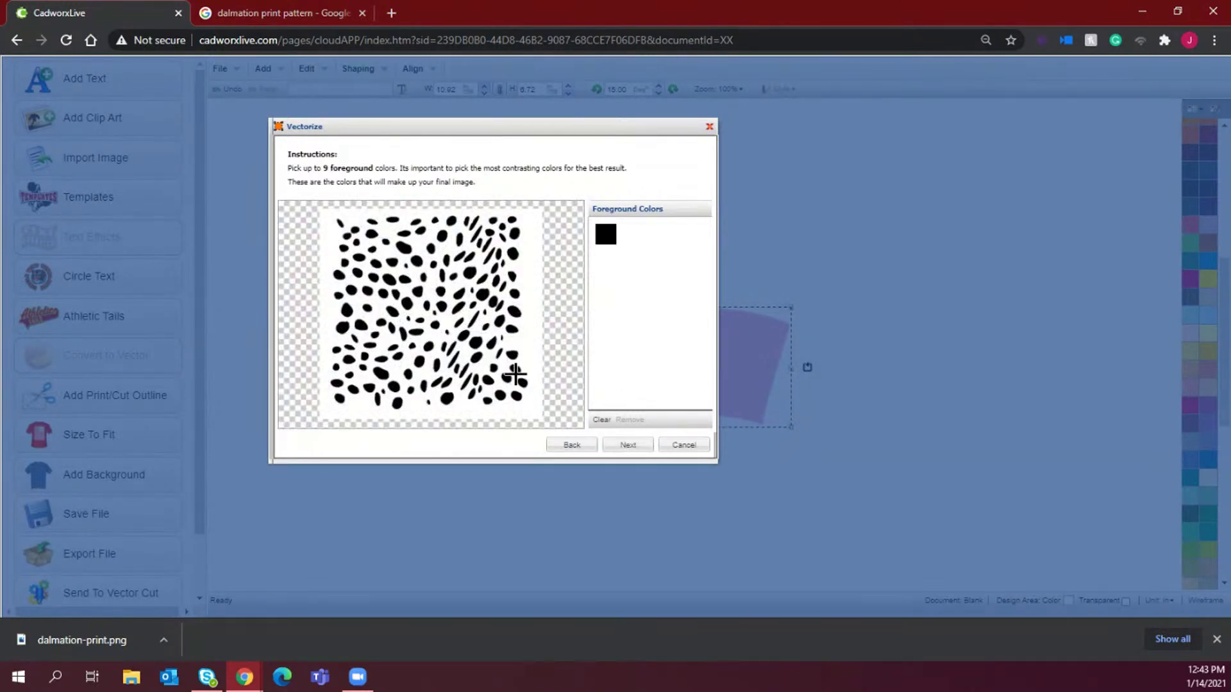
click(628, 446)
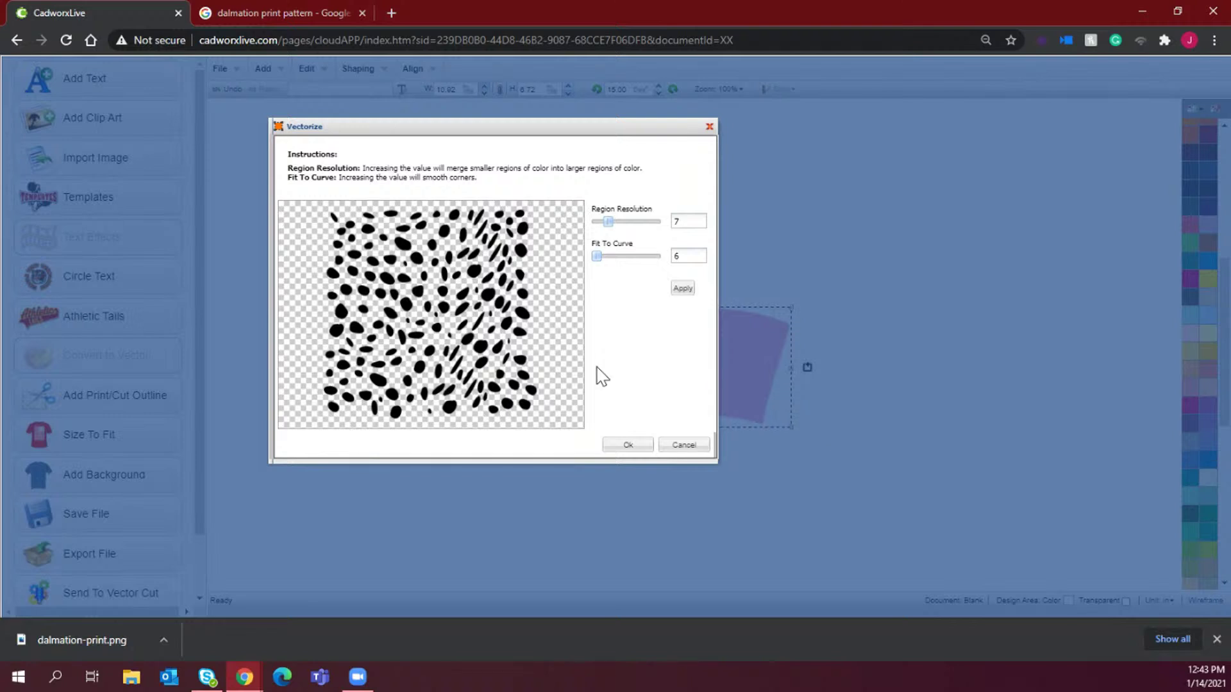
click(634, 450)
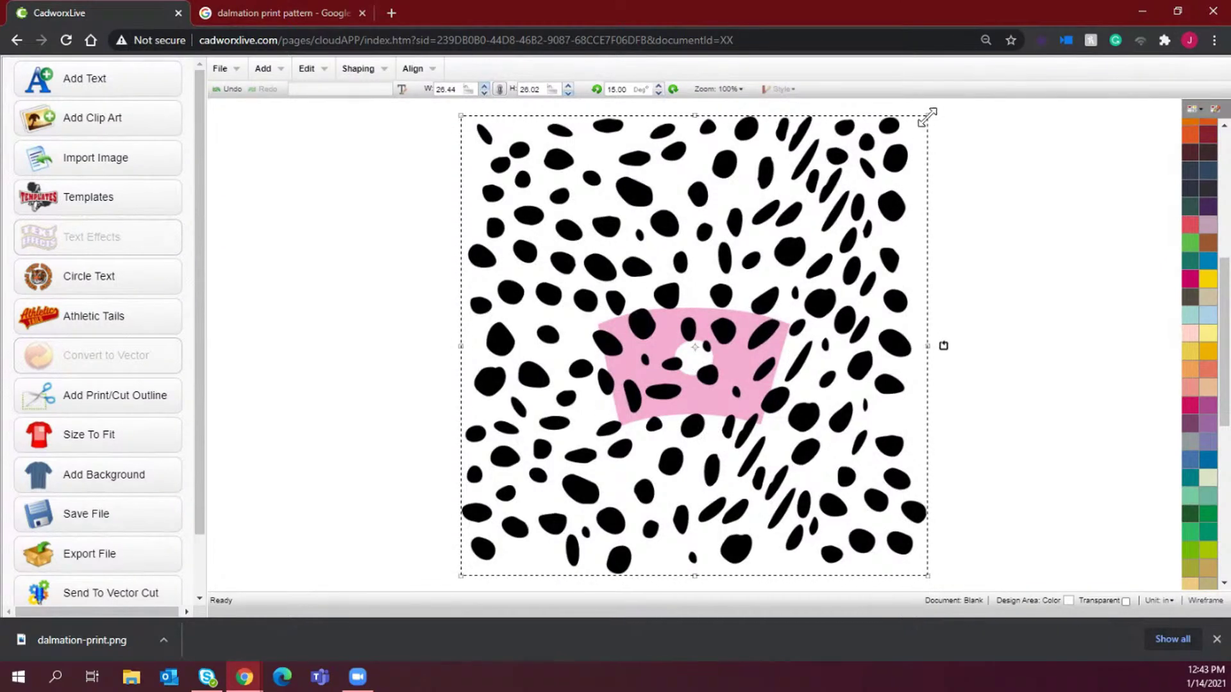
Scale the dot pattern down to about 13 in wide and centre it over the pink wrap shape
drag(927, 117, 836, 206)
drag(829, 263, 780, 303)
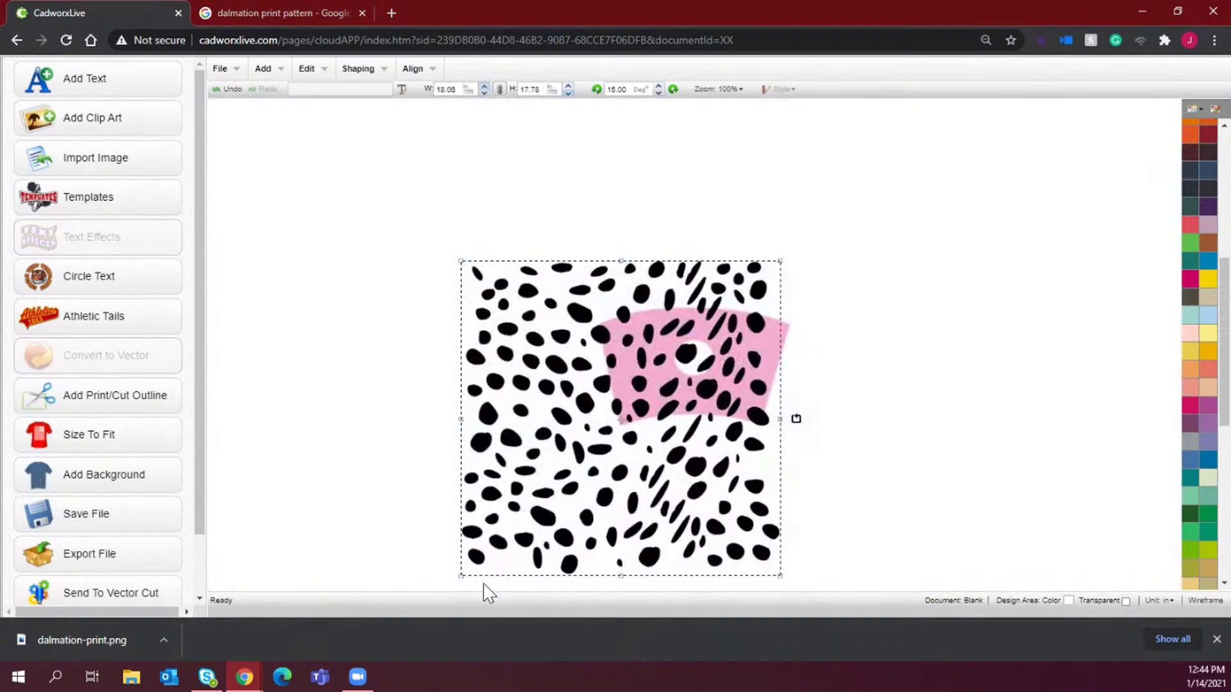
drag(462, 577, 549, 557)
drag(667, 355, 689, 355)
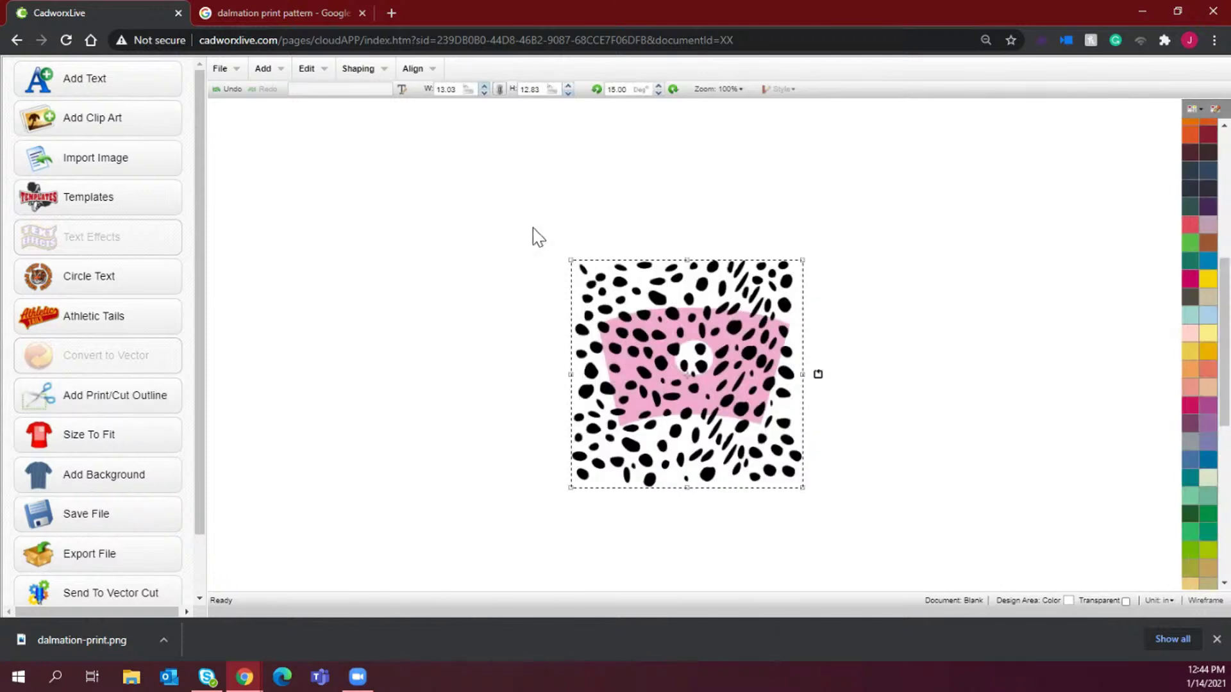
Try subtracting the dot pattern from the pink wrap with Back Minus Front, and move the pattern aside to inspect the cut
click(364, 70)
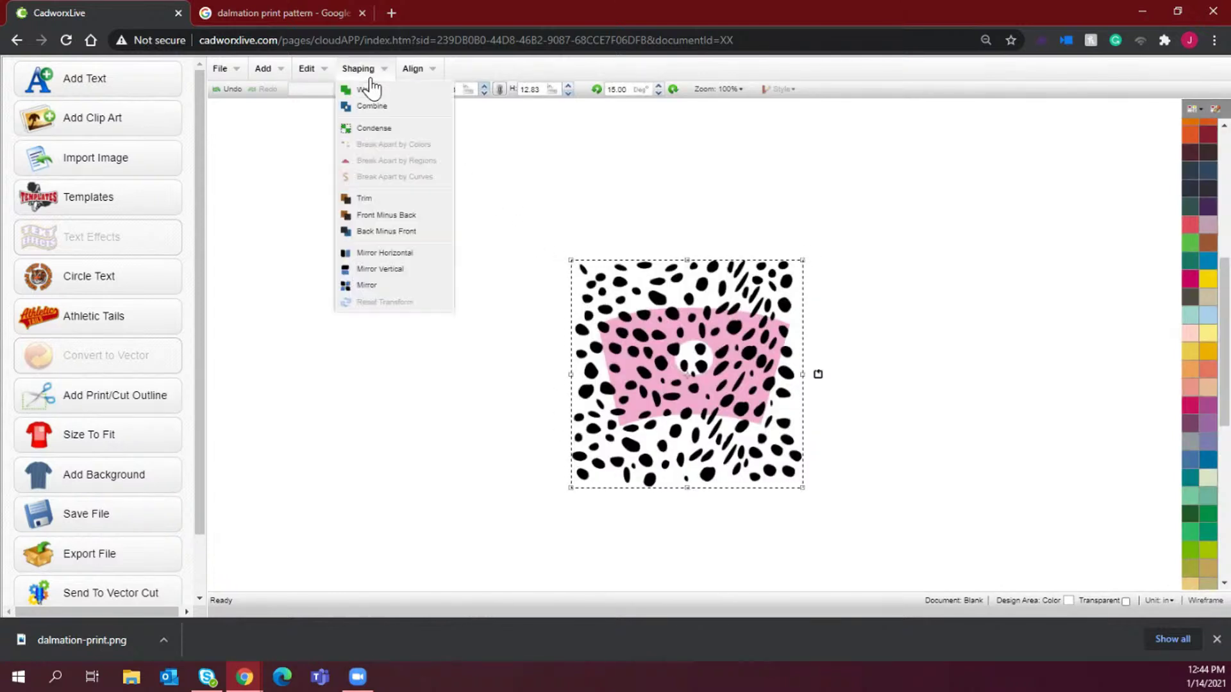
click(396, 232)
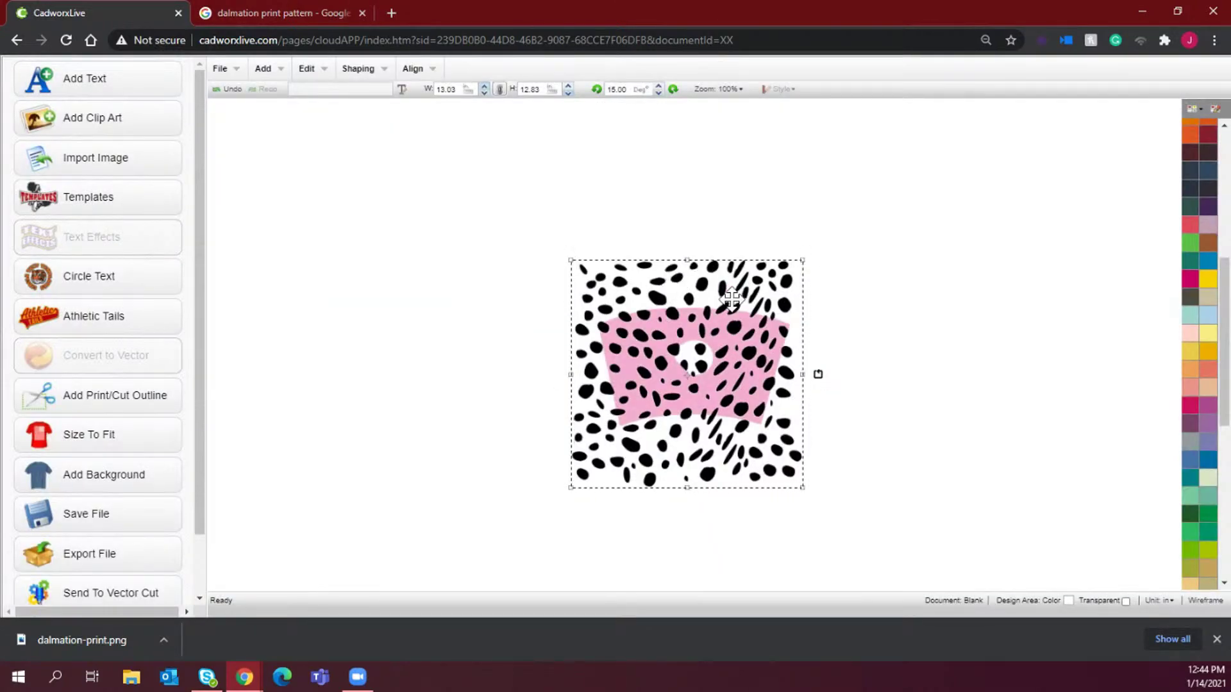
drag(732, 298, 518, 288)
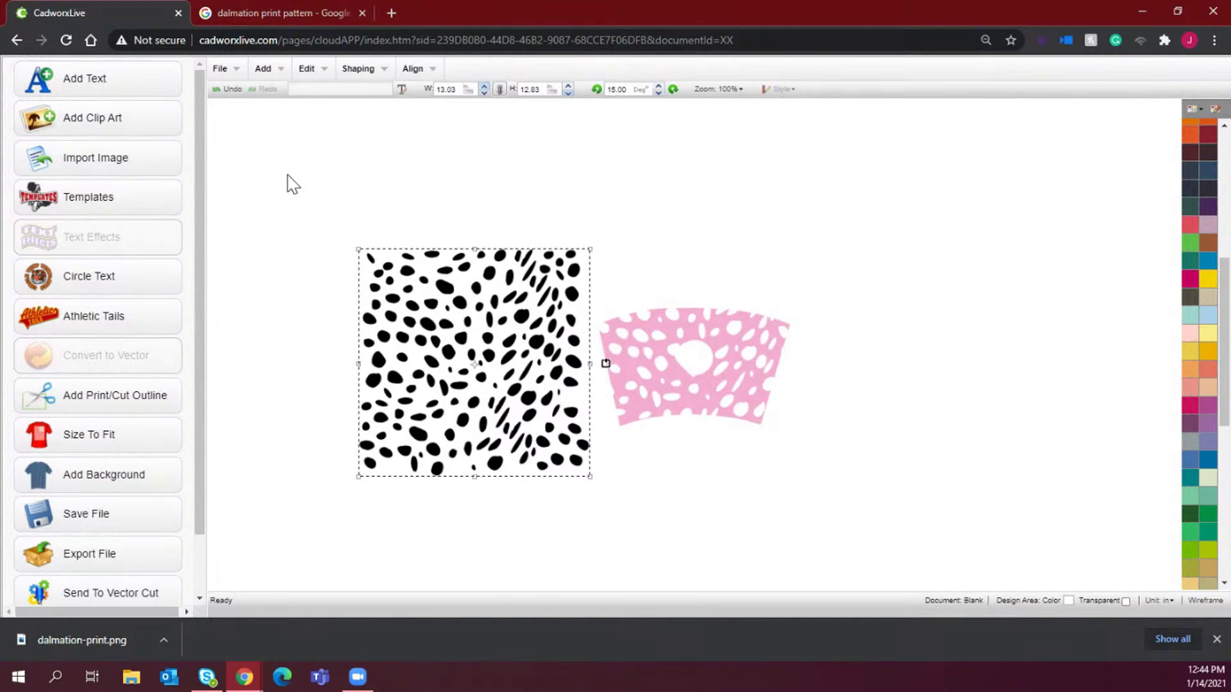
Undo the pattern move and the subtraction, and place the dot pattern beside the intact pink wrap
click(230, 90)
click(231, 90)
drag(751, 347, 536, 336)
Turn the pink wrap shape into a thin outline by adding the Combined Contour effect to it
click(732, 353)
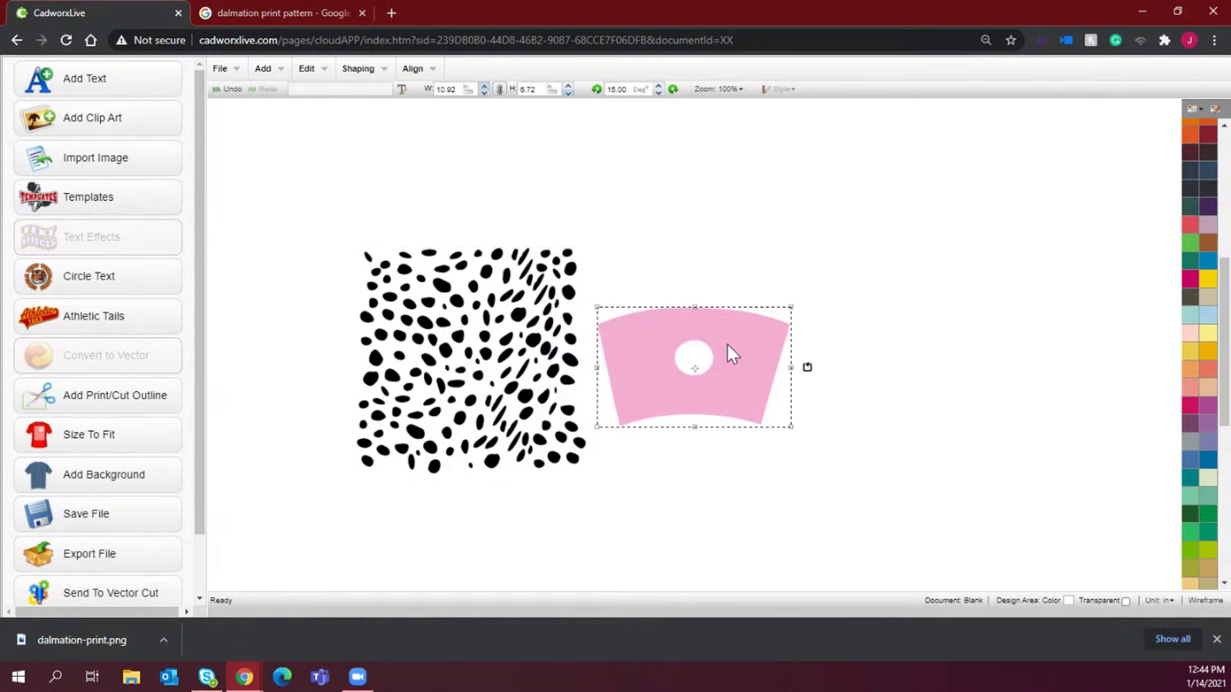
double_click(679, 332)
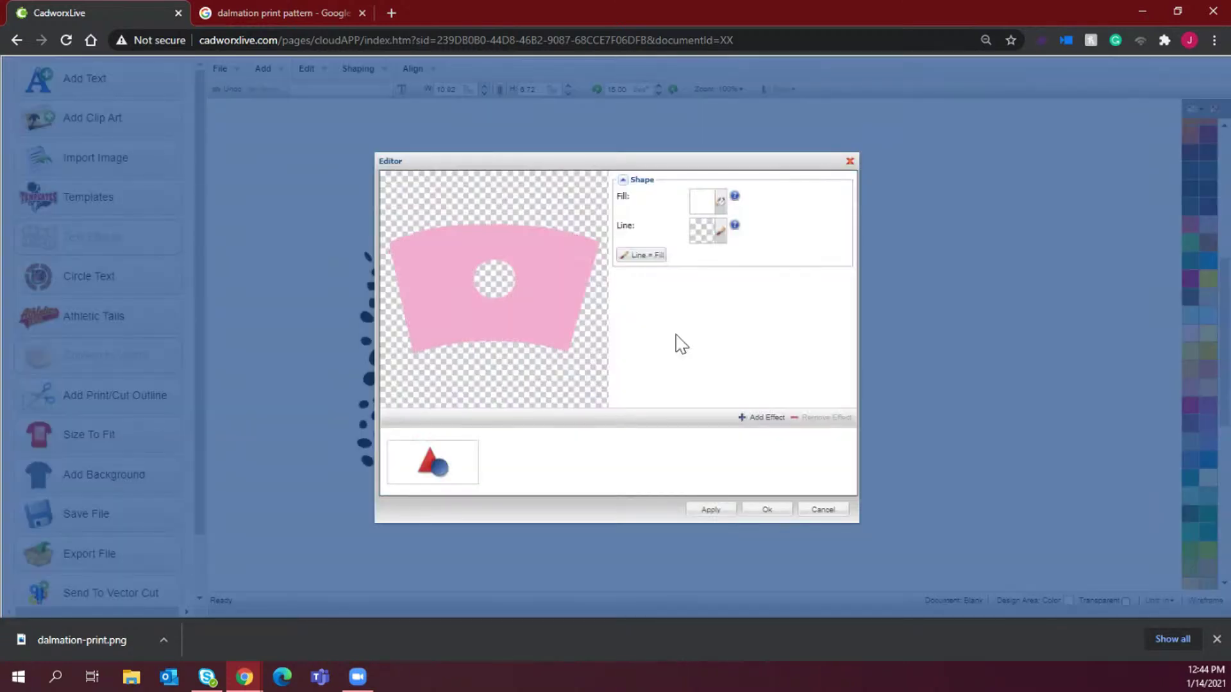
click(763, 418)
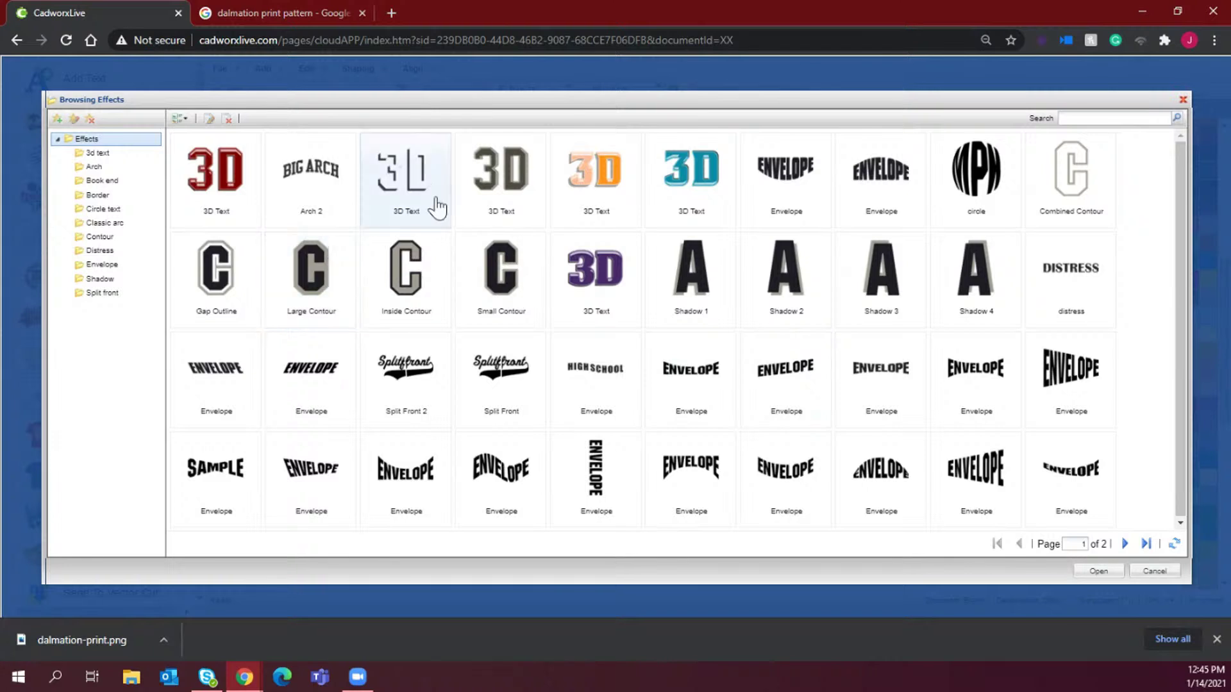
click(1100, 190)
double_click(1099, 188)
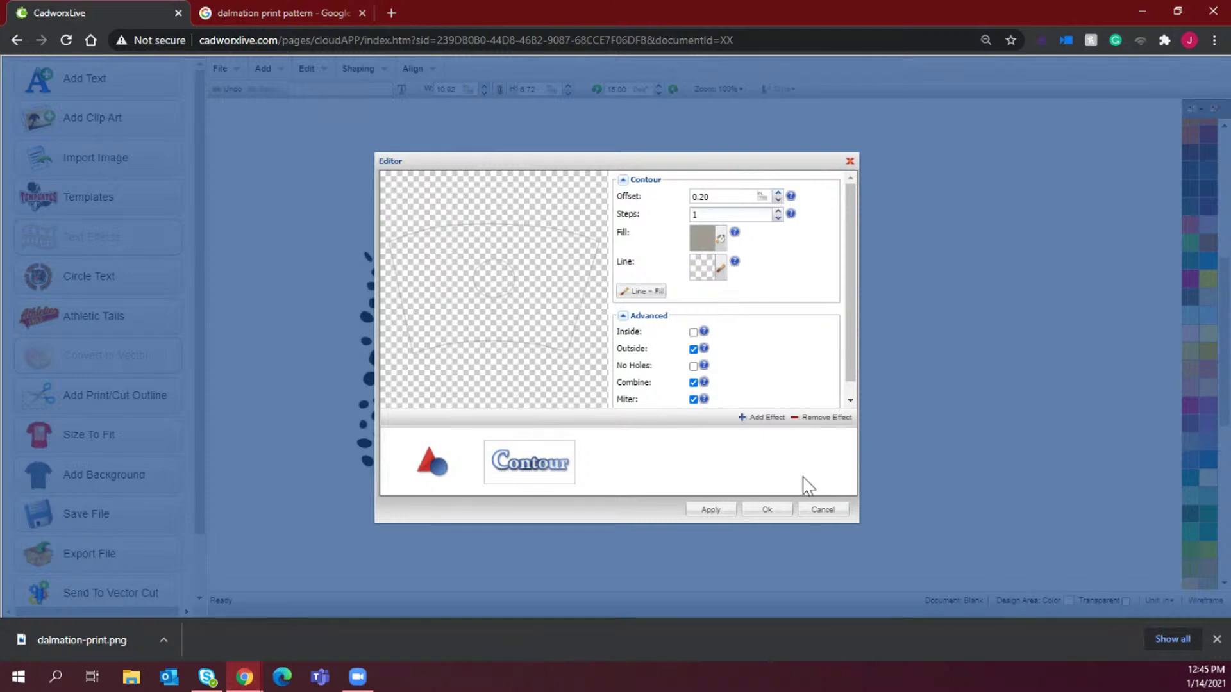
click(767, 510)
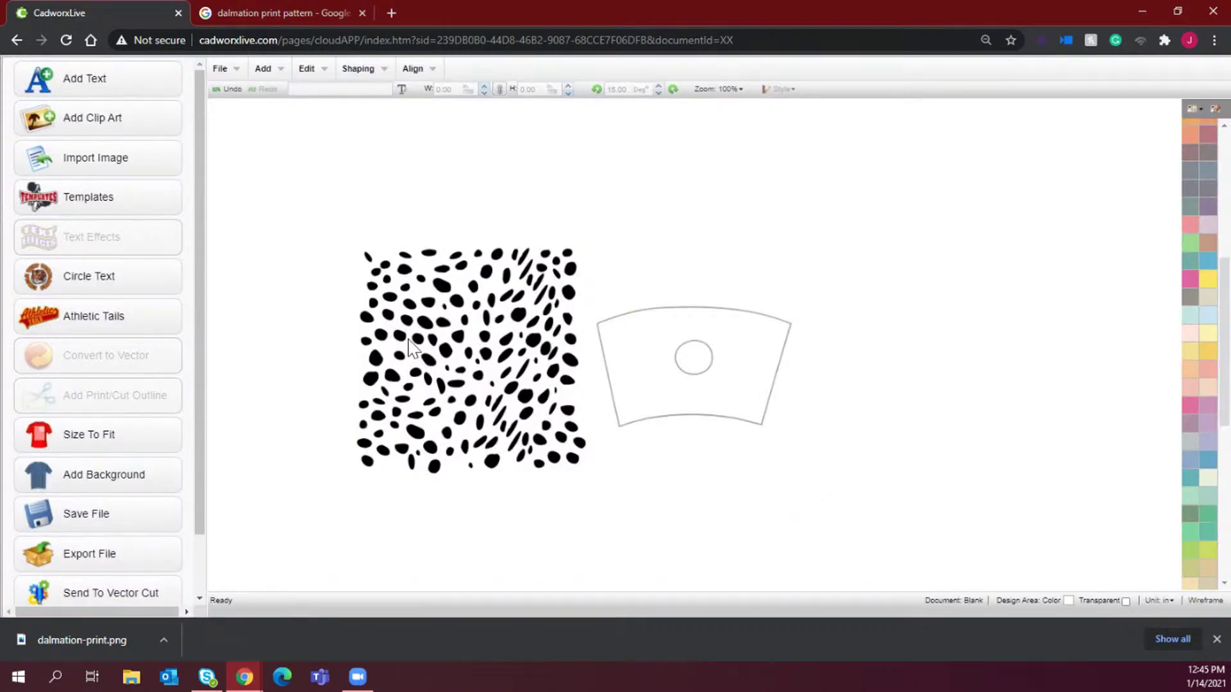
Bring the wrap outline forward one level and place it over the upper part of the dot pattern
click(409, 340)
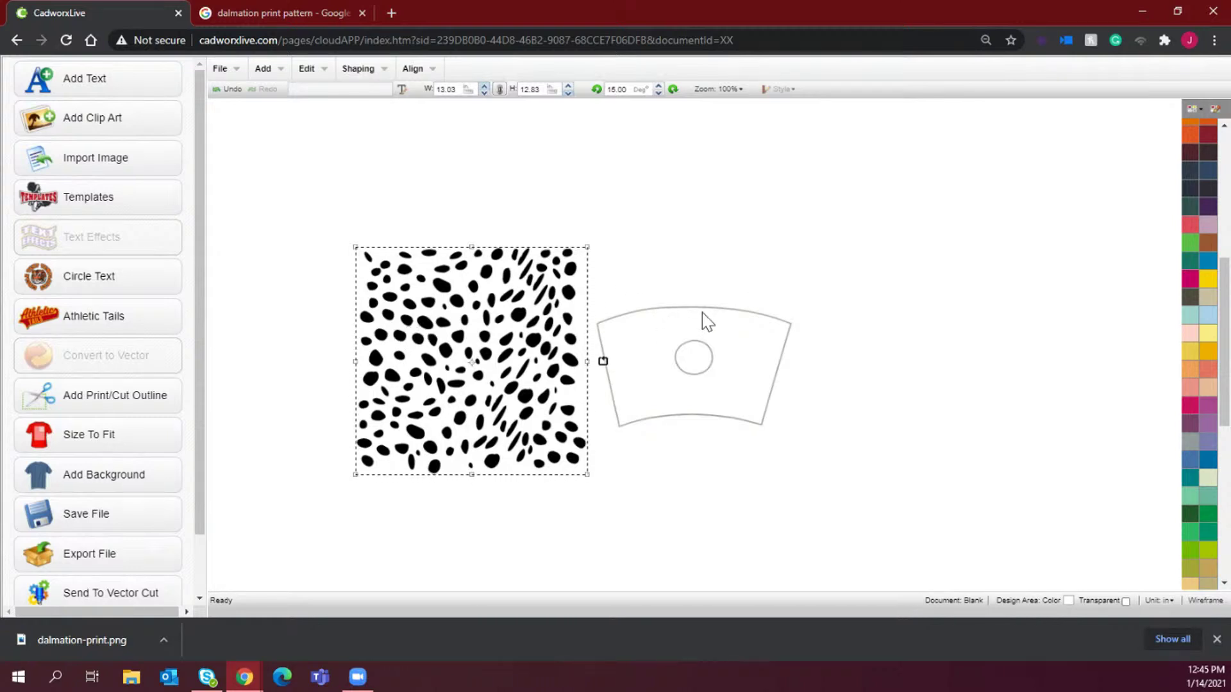
click(721, 353)
right_click(723, 355)
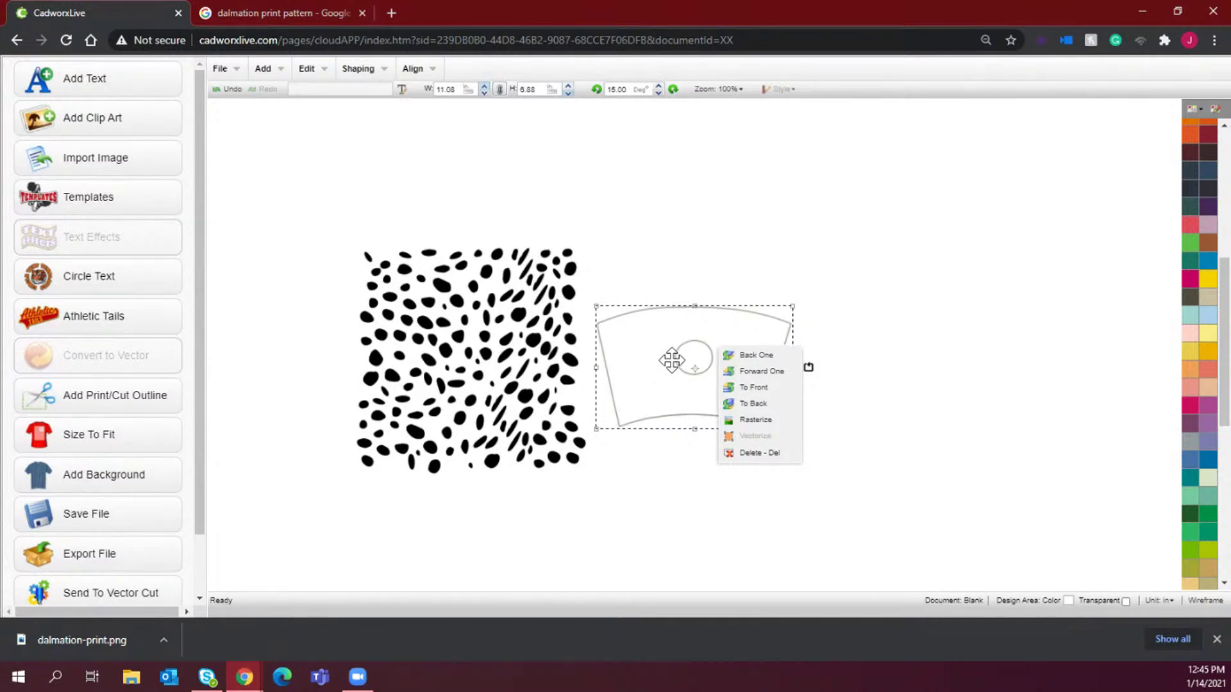
click(783, 373)
drag(751, 367, 531, 331)
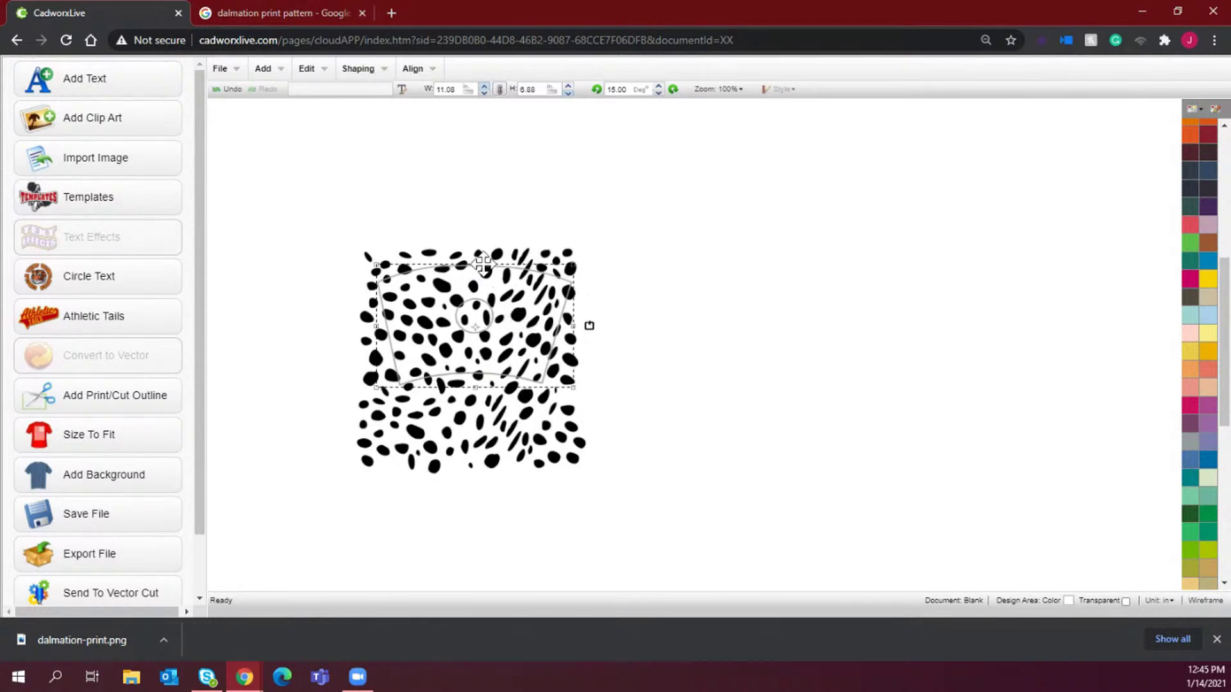
Cut the wrap outline out of the dot pattern with Back Minus Front, and check the cut by moving the outline aside and undoing that move
drag(637, 511, 257, 123)
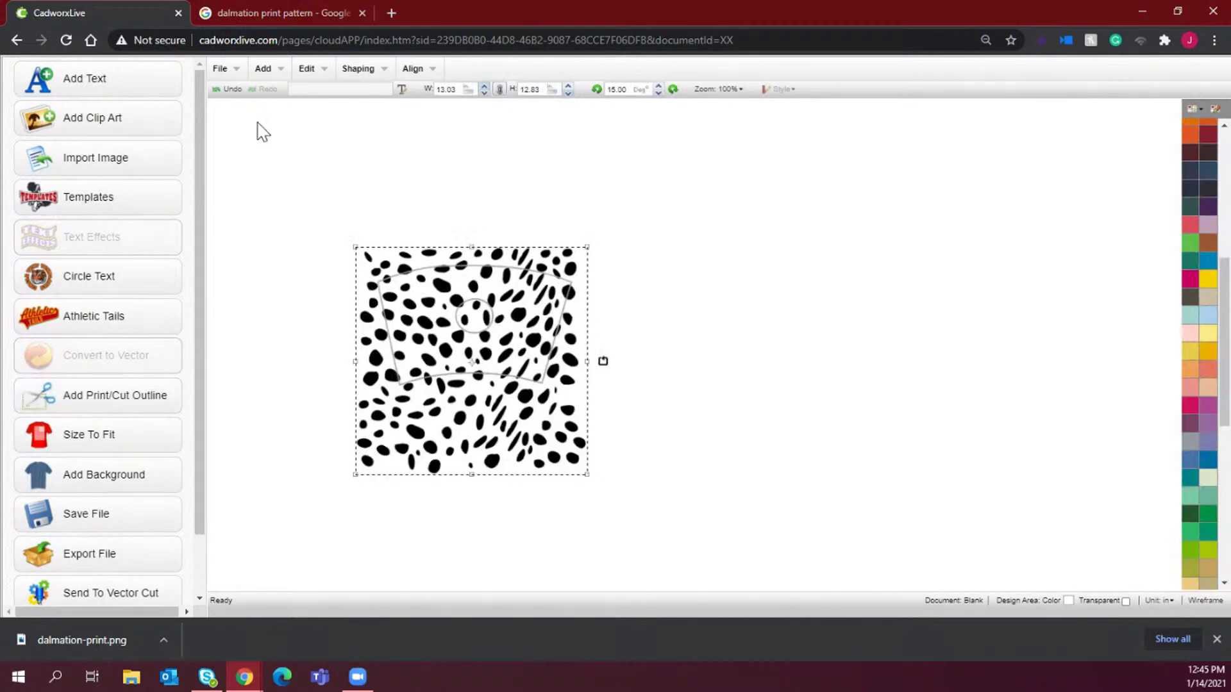
click(363, 75)
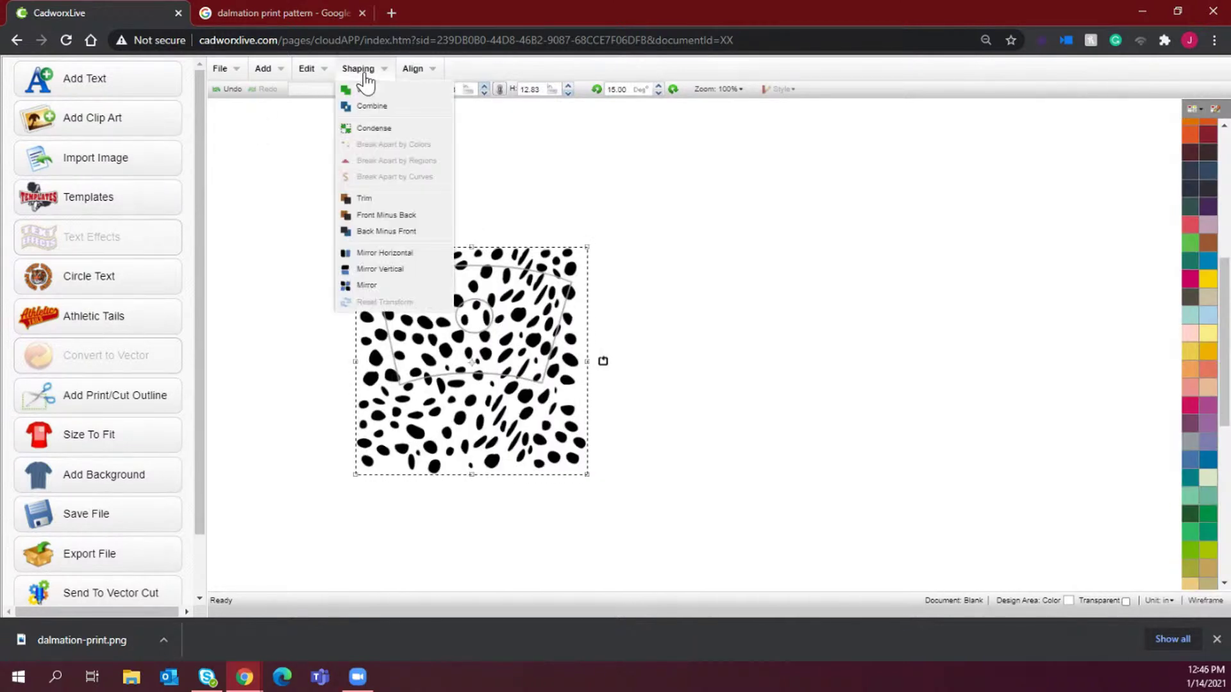
click(406, 232)
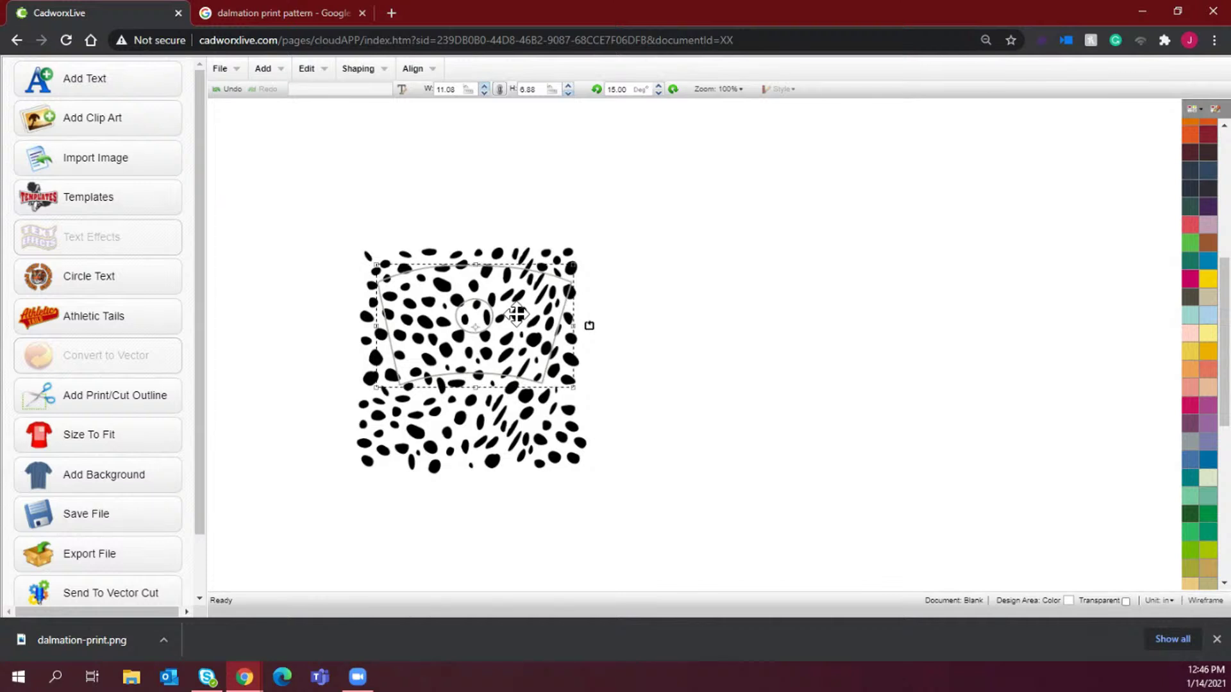
drag(517, 314, 815, 308)
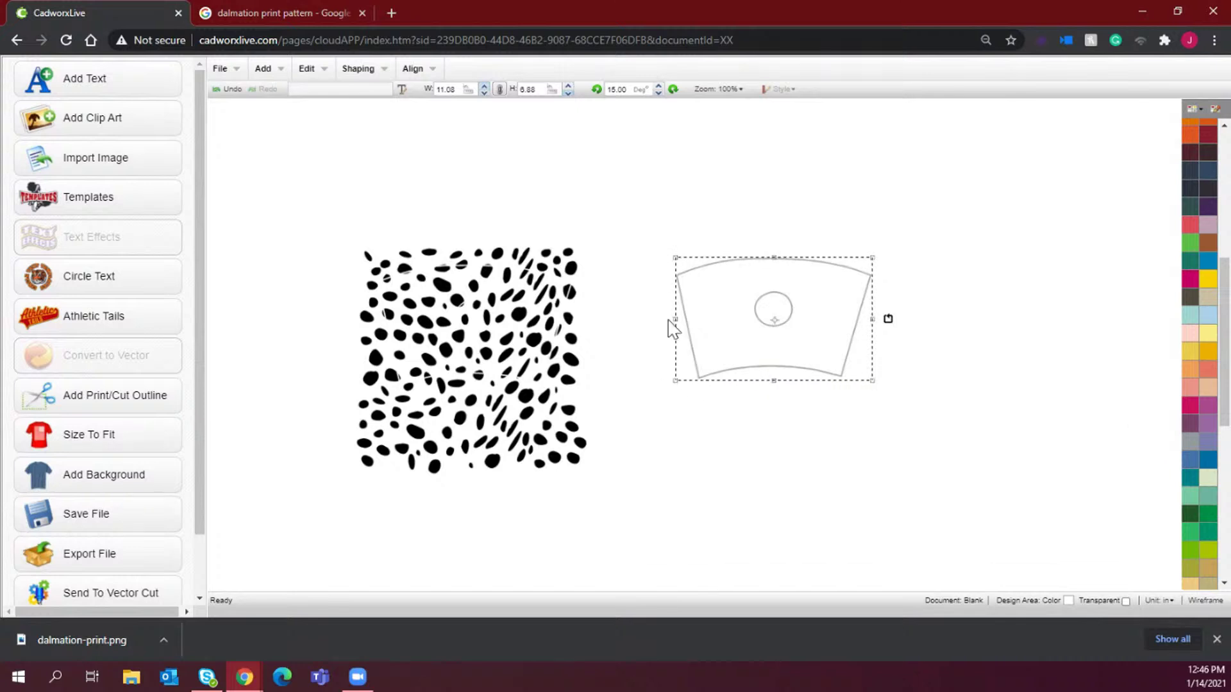
click(232, 90)
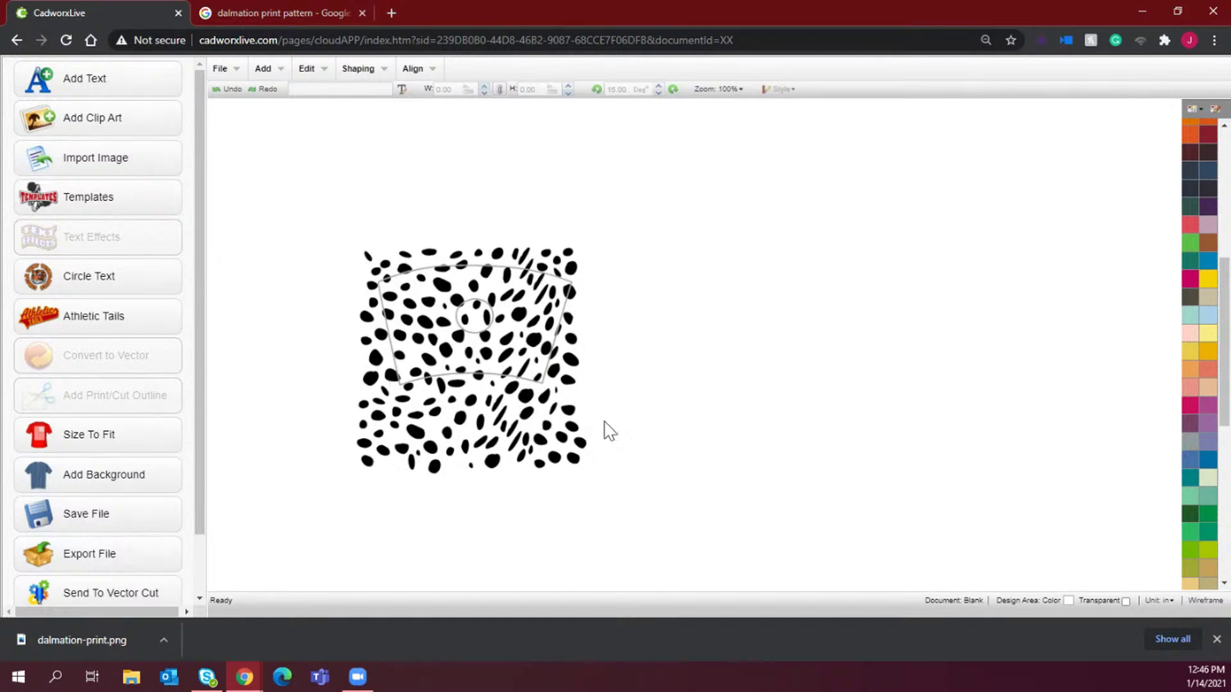
Zoom to 200% and break the cut dot pattern apart by curves so each dot is a separate object
drag(661, 534, 310, 220)
click(736, 90)
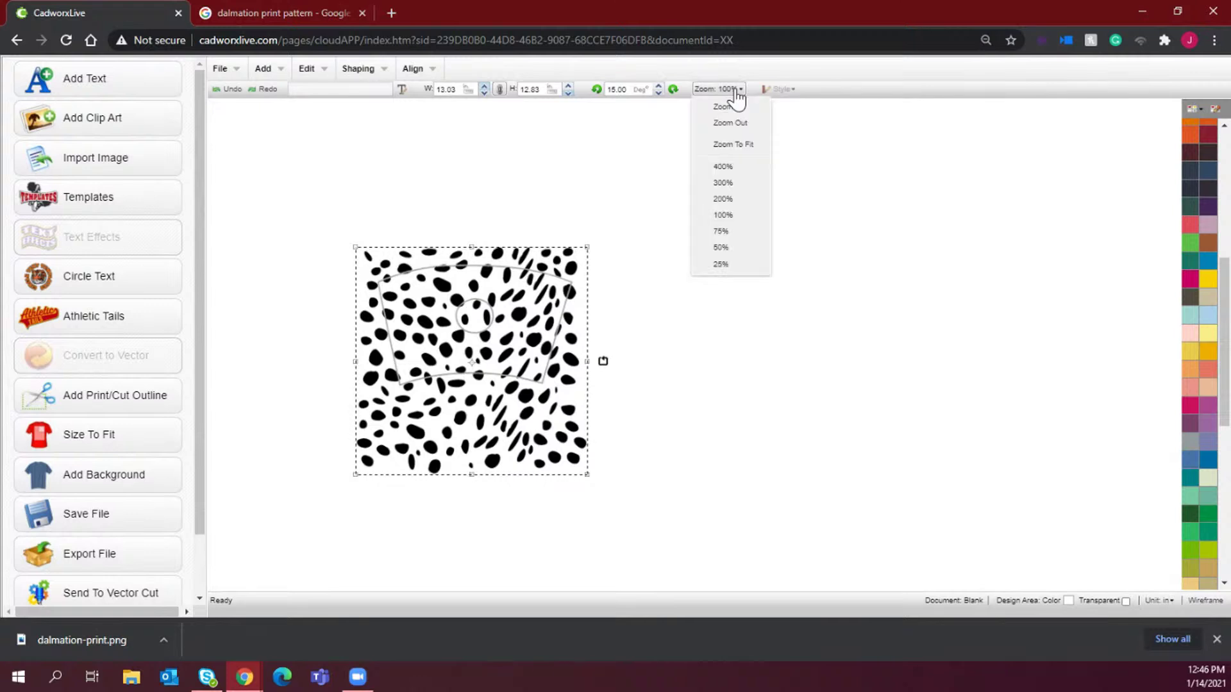
click(749, 199)
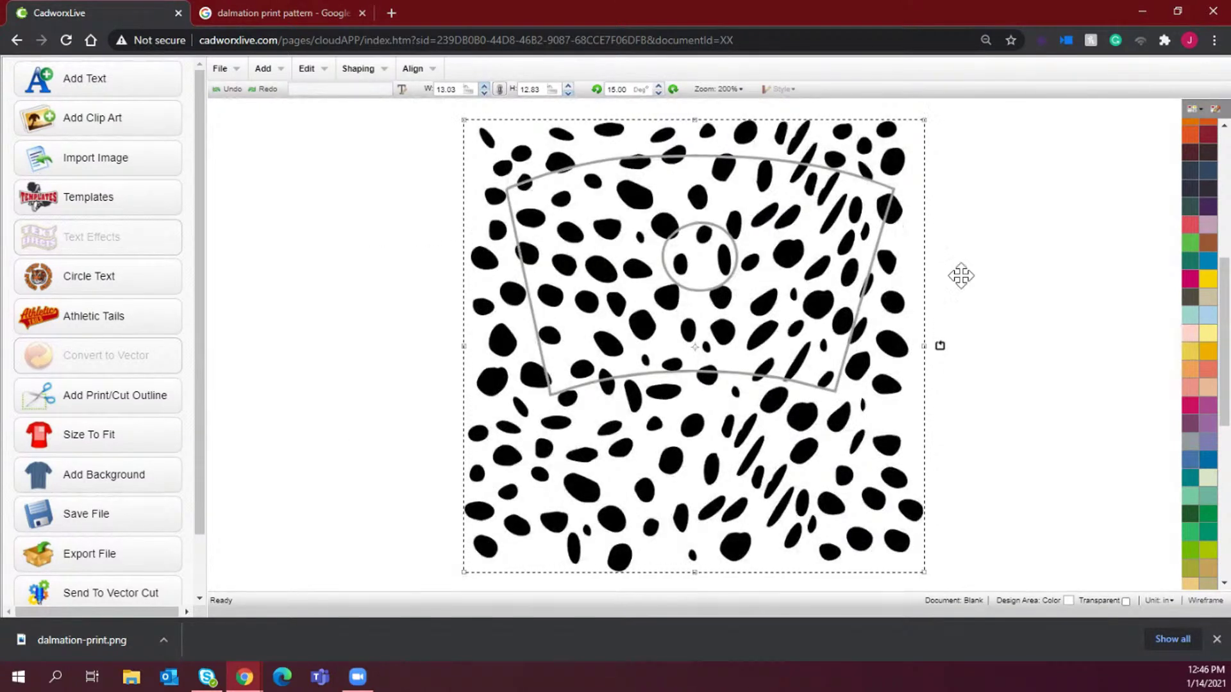
click(1050, 354)
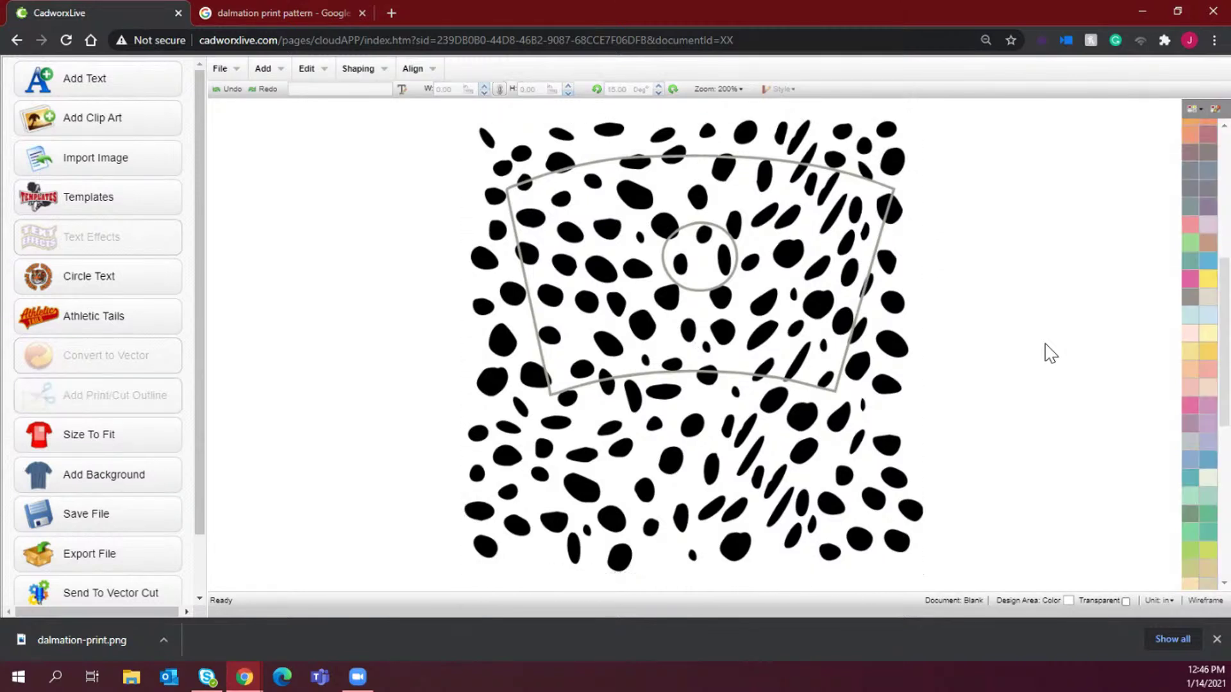
click(867, 139)
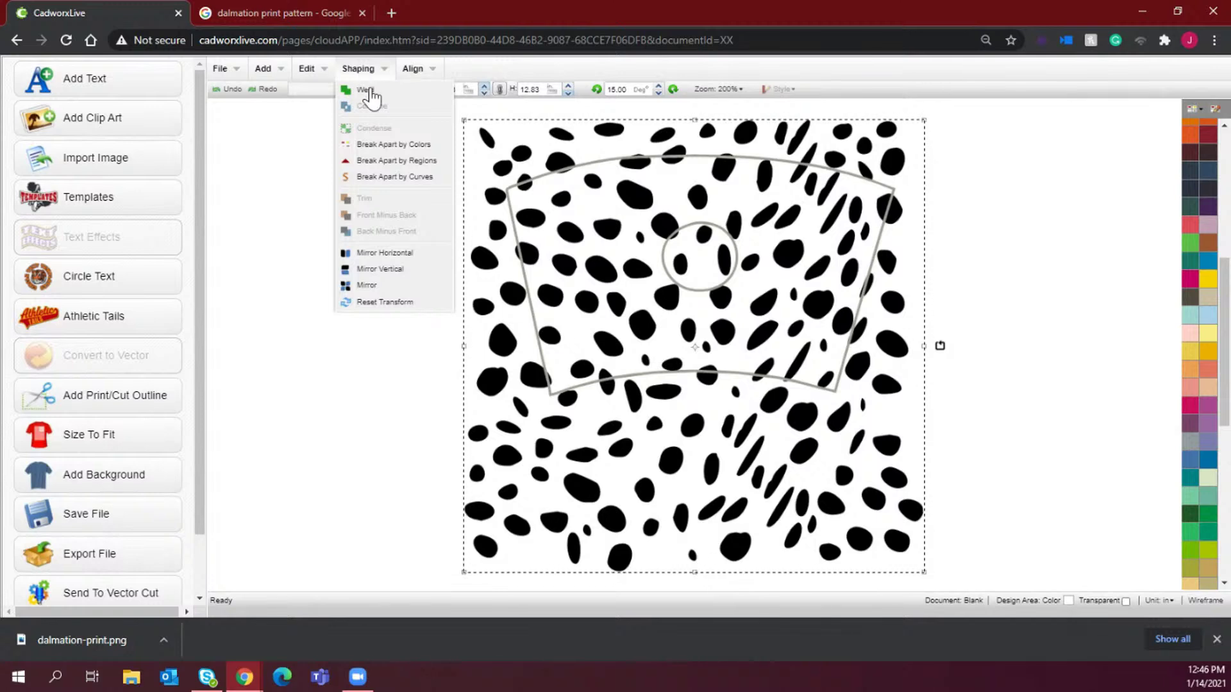
click(414, 176)
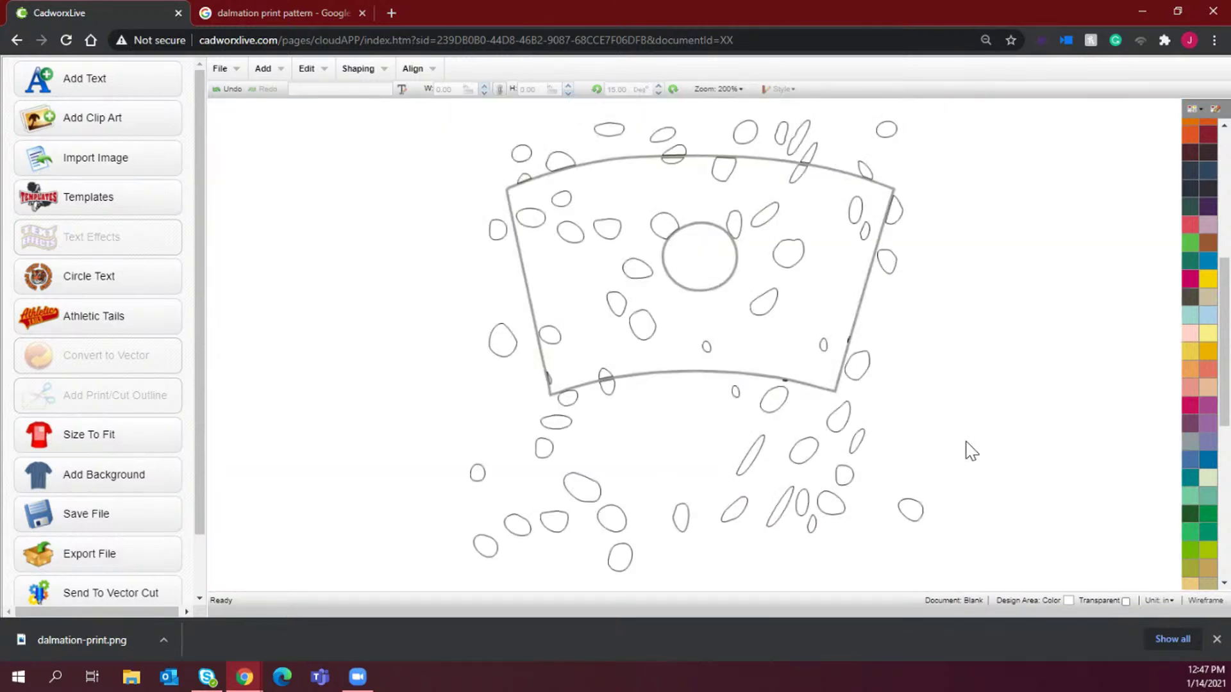
Delete all dots and dot pieces lying below the lower edge of the wrap outline
drag(1002, 583, 379, 389)
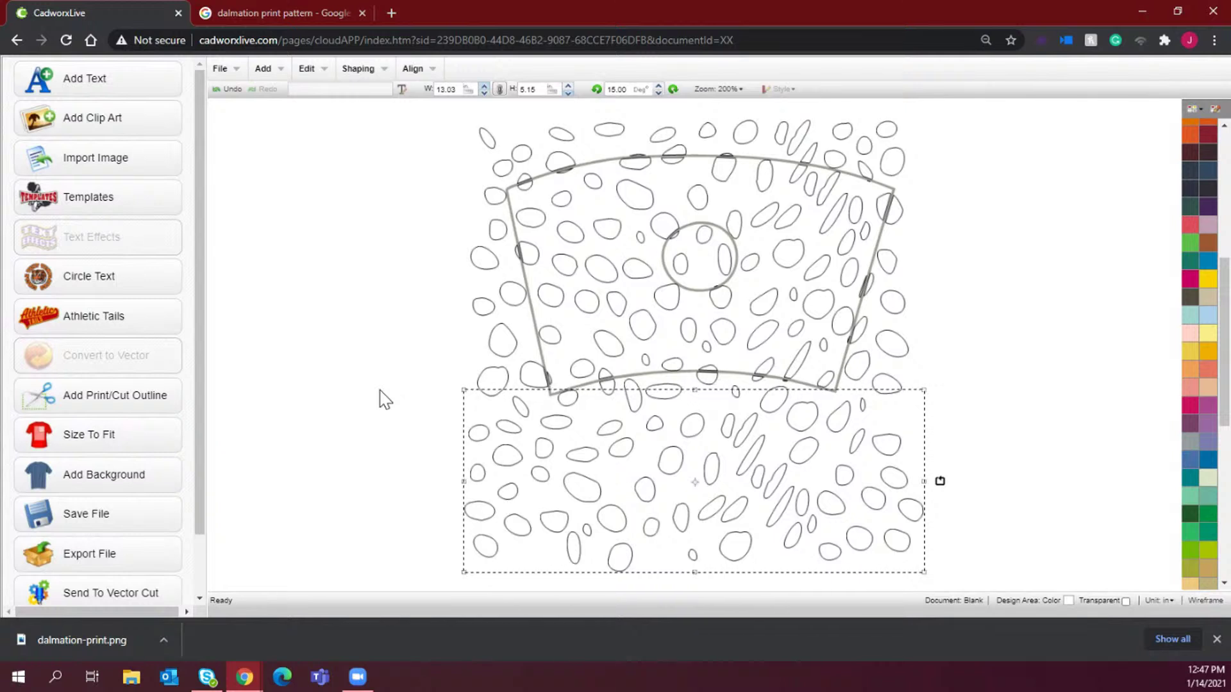
key(Delete)
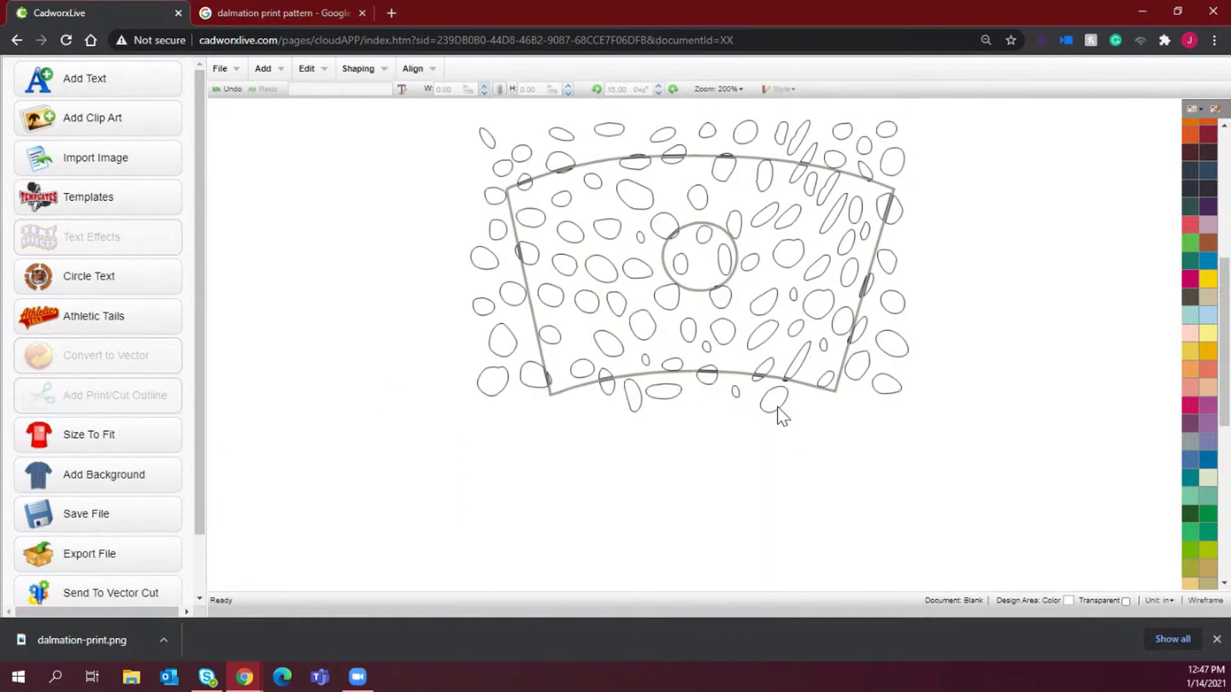
click(771, 406)
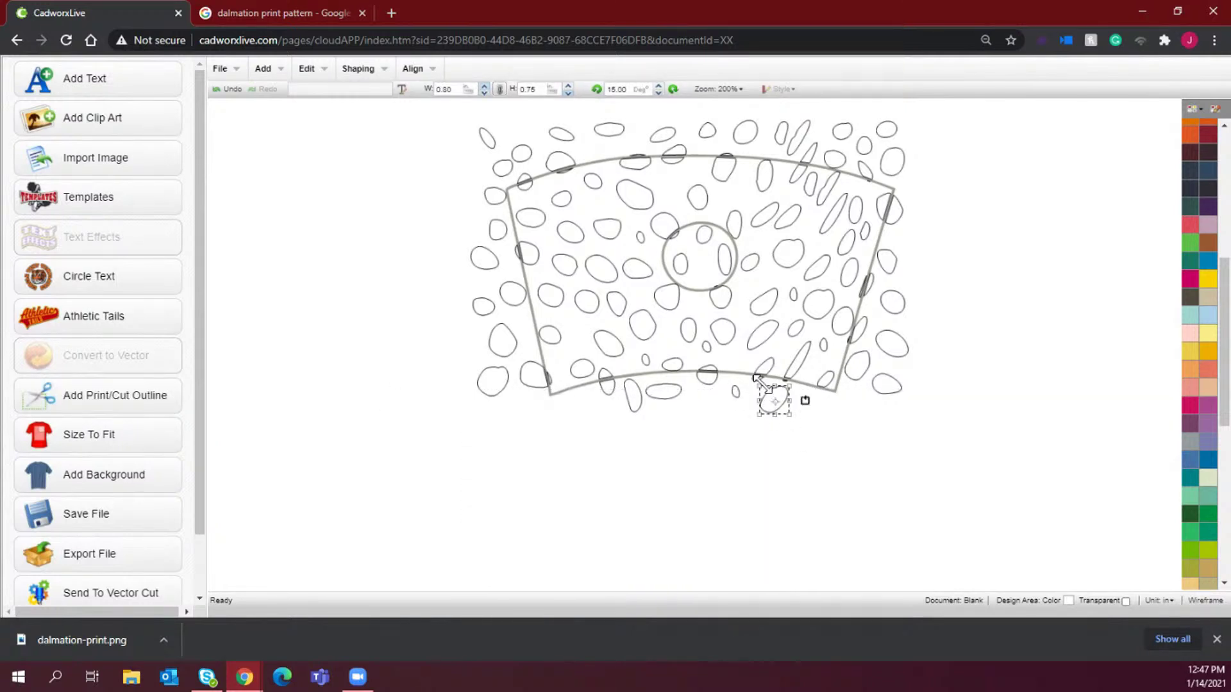
drag(760, 384, 613, 394)
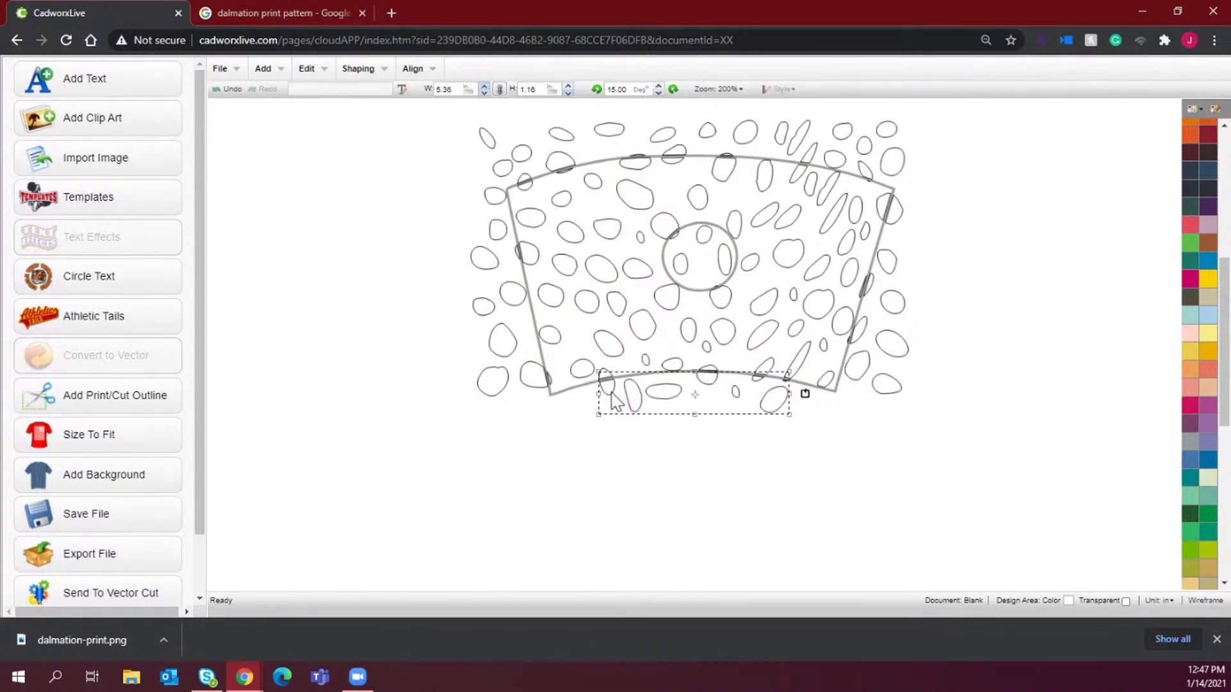
key(Delete)
Delete the dots and dot pieces outside the right edge of the wrap outline
click(891, 388)
drag(956, 457, 875, 244)
key(Delete)
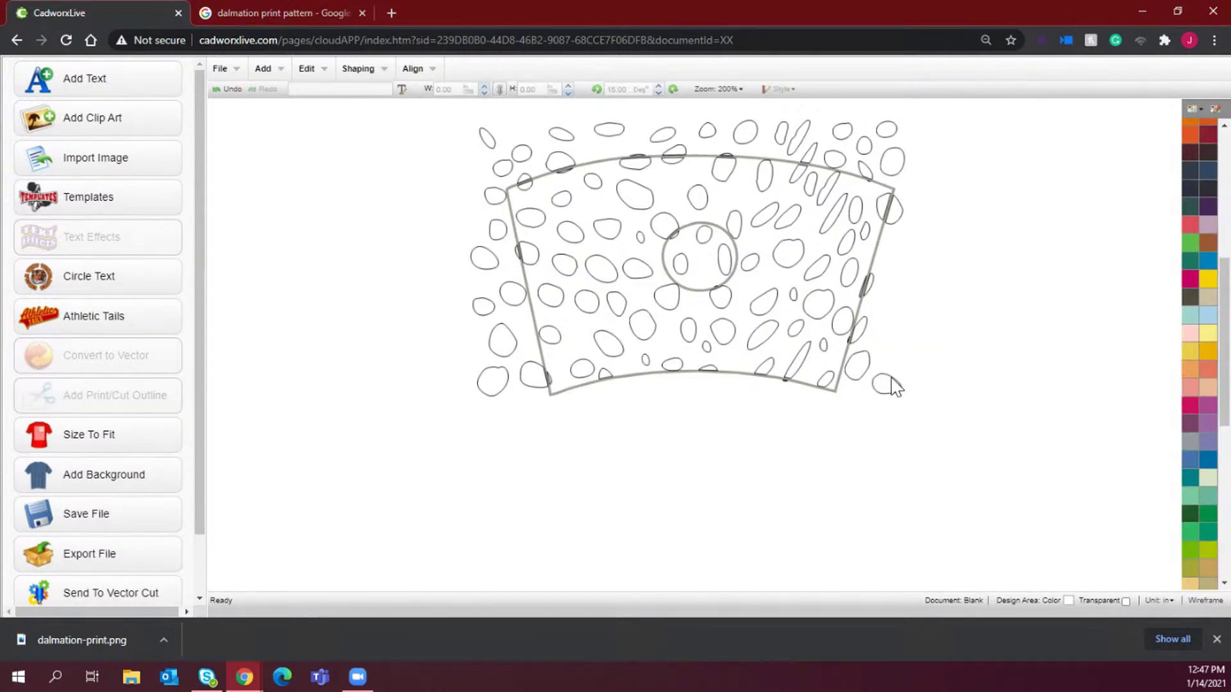
click(891, 381)
shift+click(862, 372)
shift+click(861, 330)
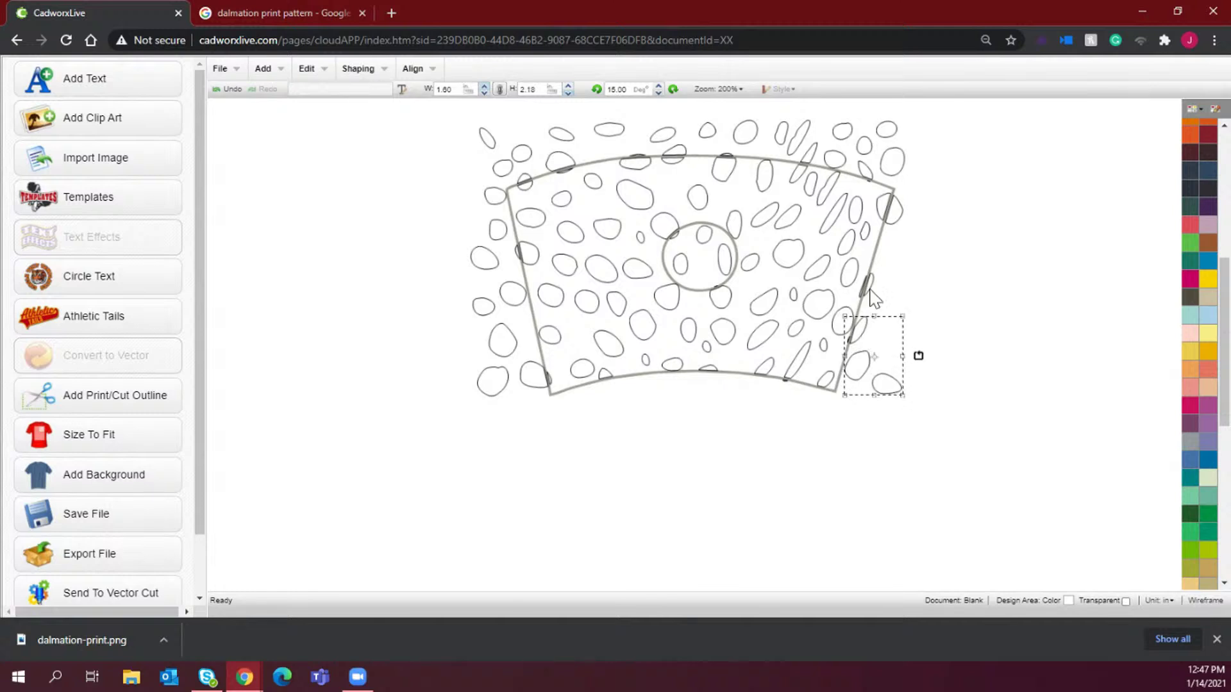
shift+click(866, 283)
shift+click(893, 211)
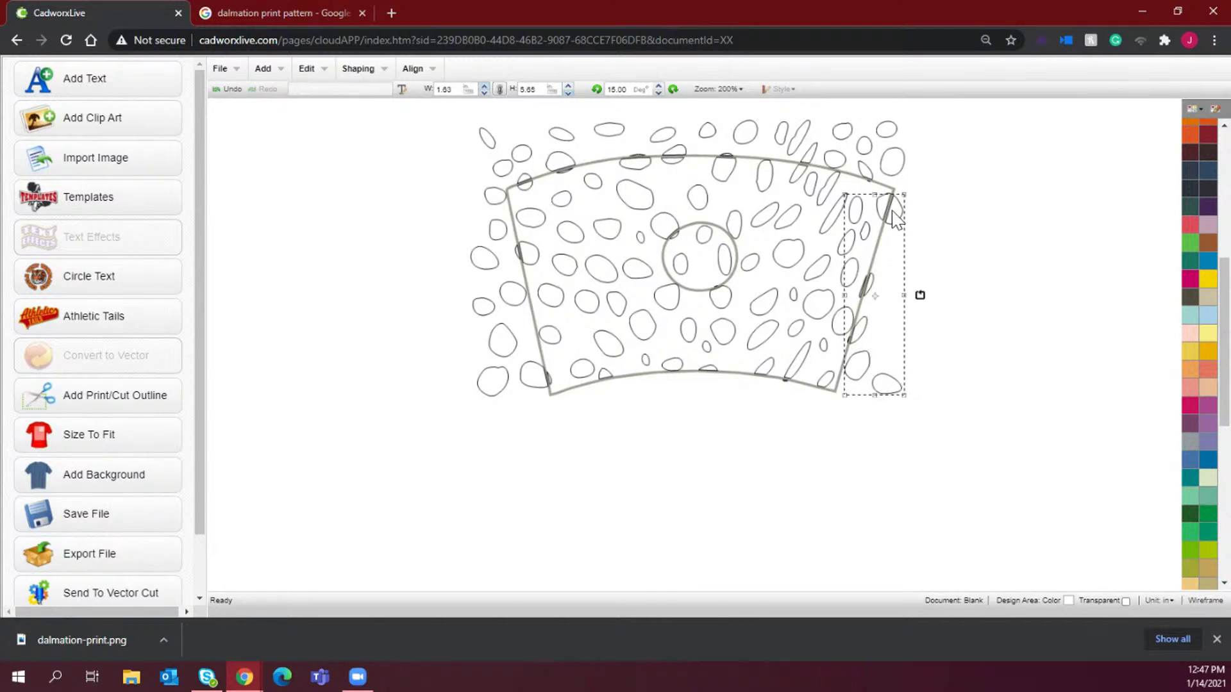
key(Delete)
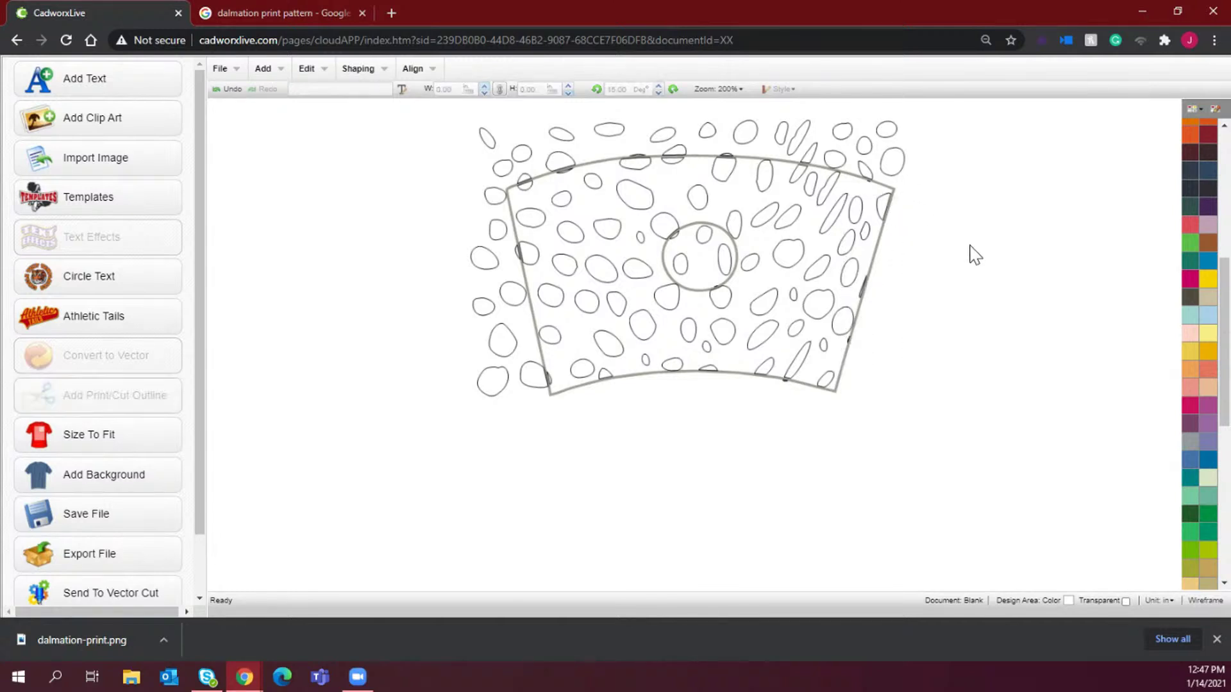
Delete the dots and dot pieces outside the left edge of the wrap outline
click(533, 379)
click(499, 385)
shift+click(530, 371)
shift+click(511, 346)
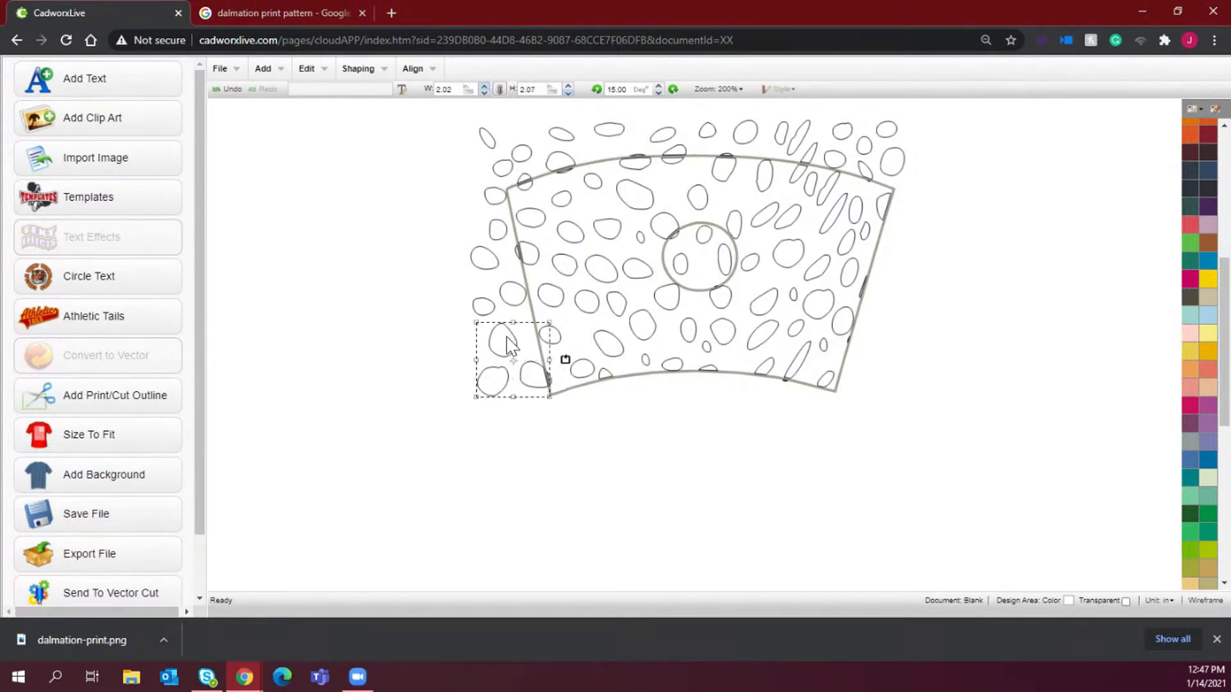
shift+click(512, 294)
shift+click(484, 306)
shift+click(479, 258)
shift+click(498, 231)
shift+click(493, 195)
key(Delete)
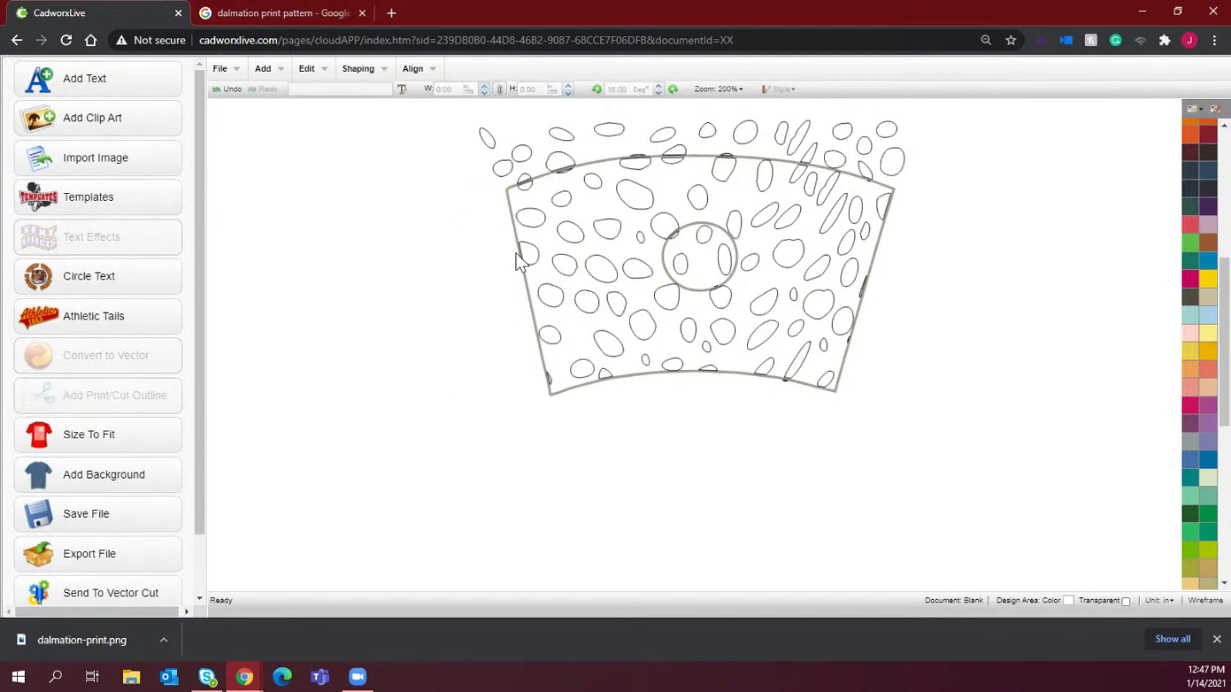
Delete the four dots and dot pieces outside the wrap outline's upper-left corner
click(486, 134)
shift+click(502, 170)
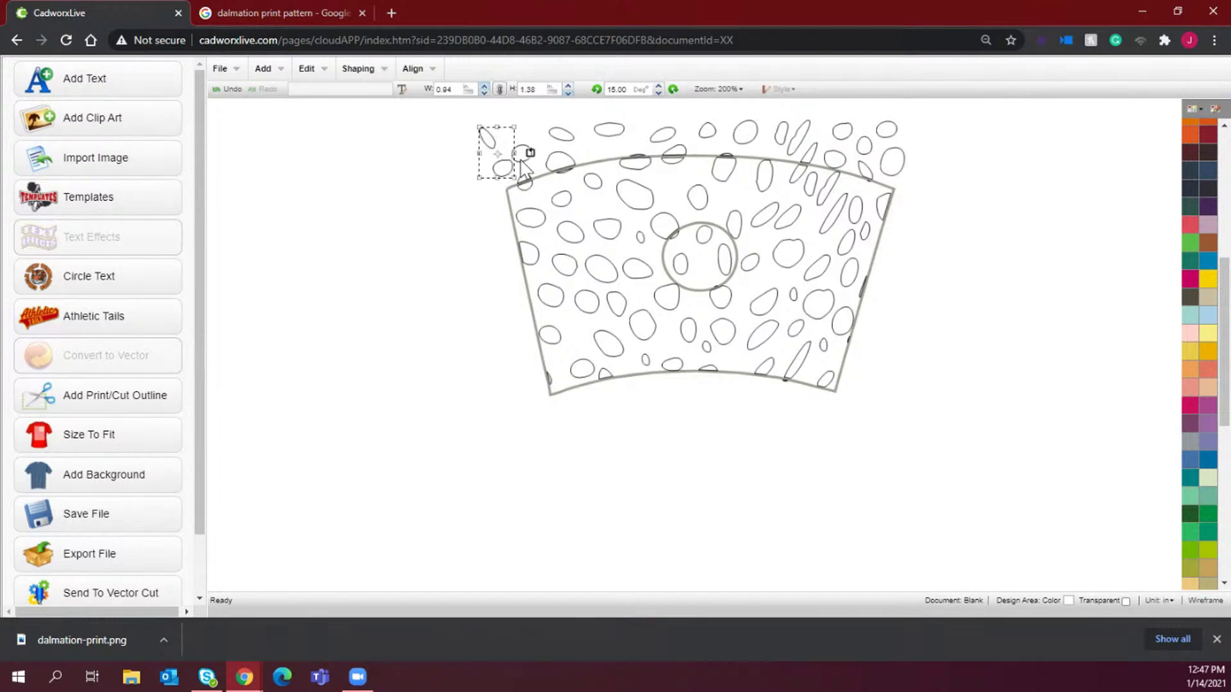
shift+click(522, 153)
shift+click(524, 182)
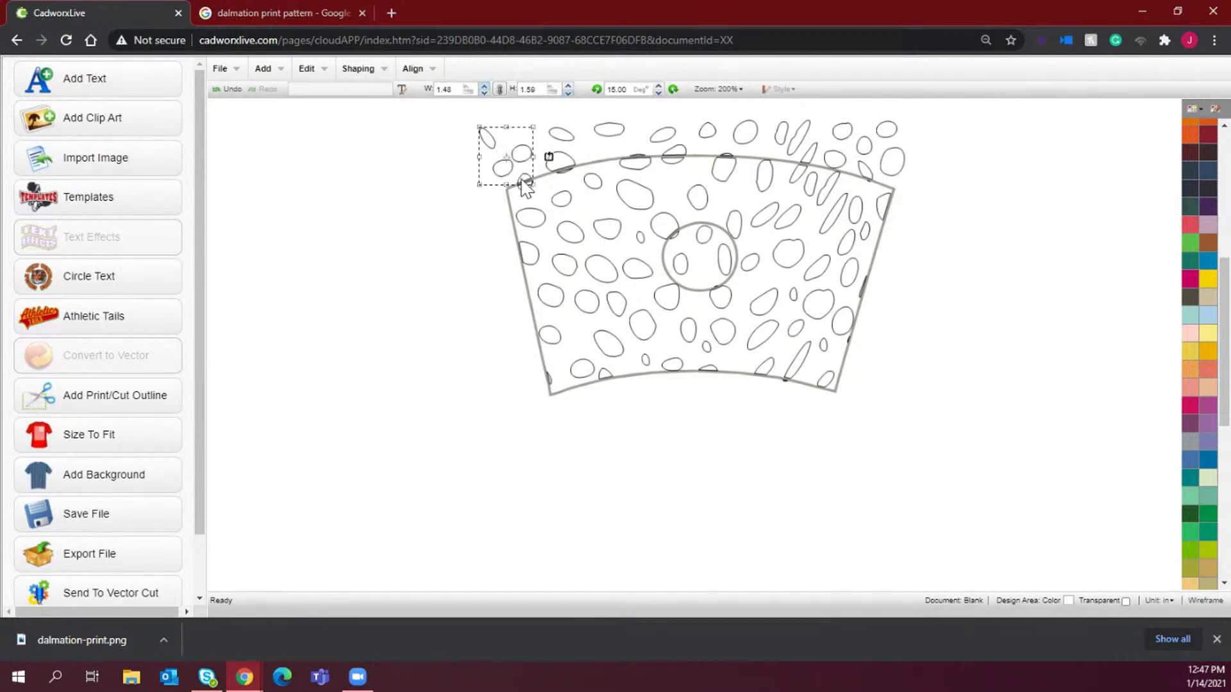
key(Delete)
Delete the outer dots above the left and right portions of the wrap outline's upper edge
click(562, 133)
shift+click(559, 160)
shift+click(611, 133)
double_click(607, 127)
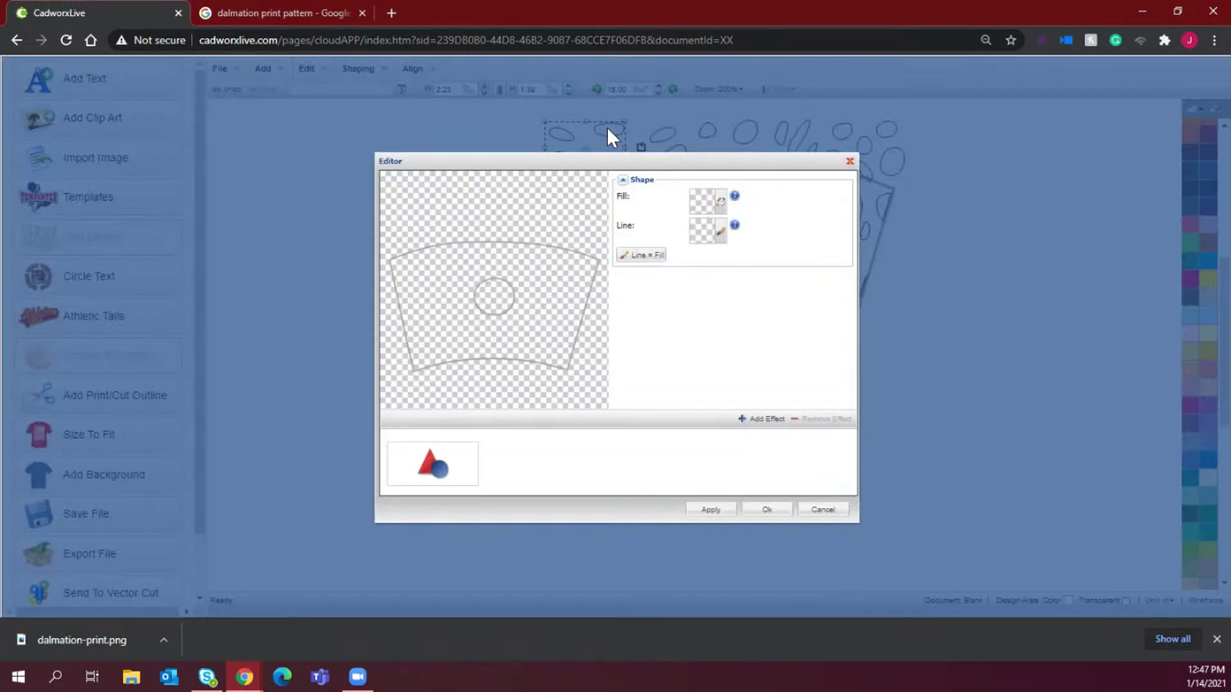
click(823, 511)
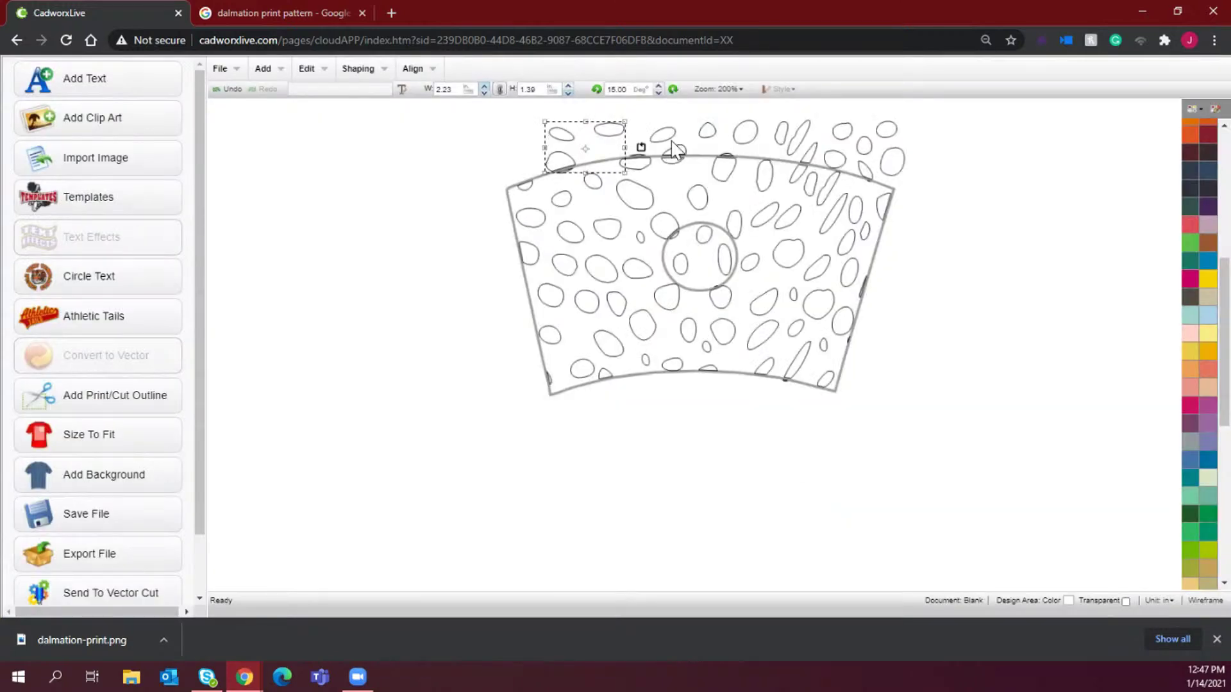
key(Delete)
drag(1045, 194, 793, 105)
key(Delete)
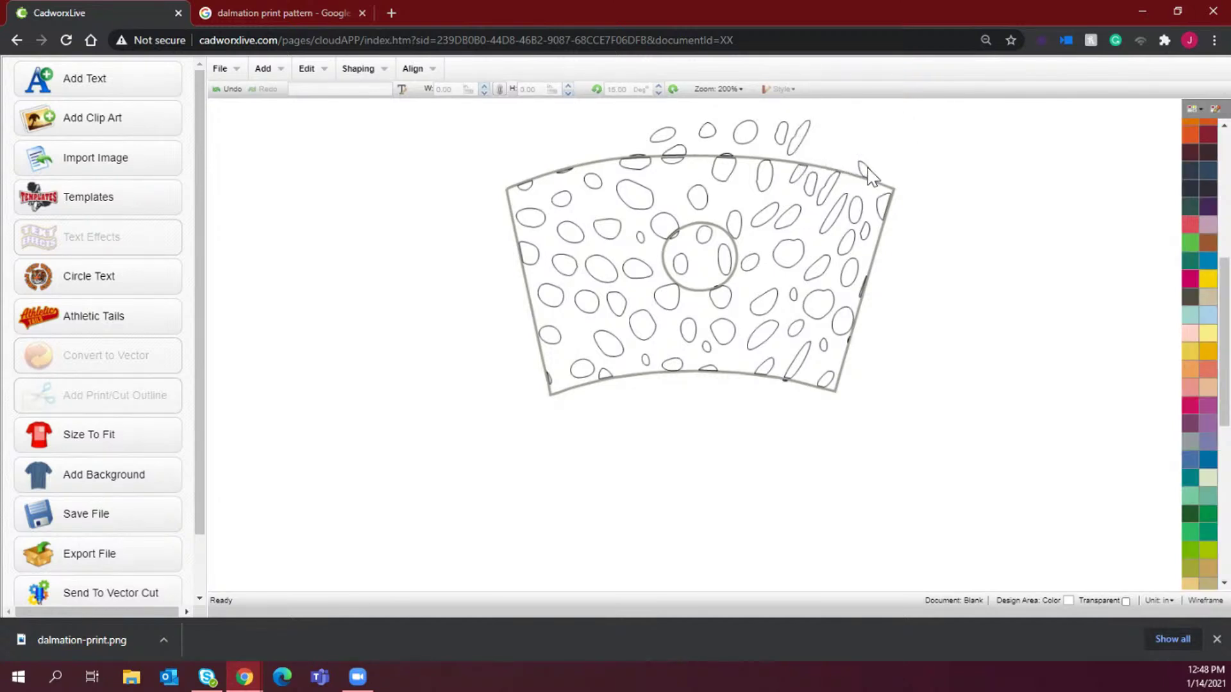
click(807, 151)
key(Delete)
Undo the accidental outline move and delete the tiny dot slivers along the wrap outline's right, lower and upper edges
drag(896, 372, 878, 360)
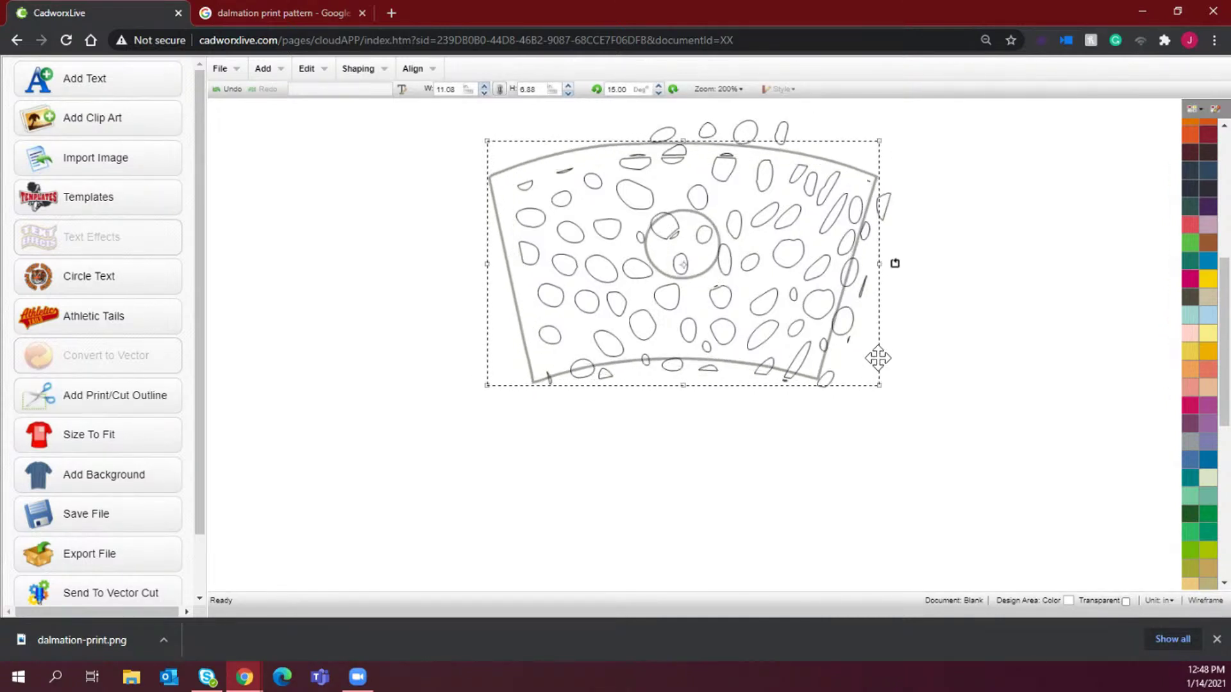
click(231, 89)
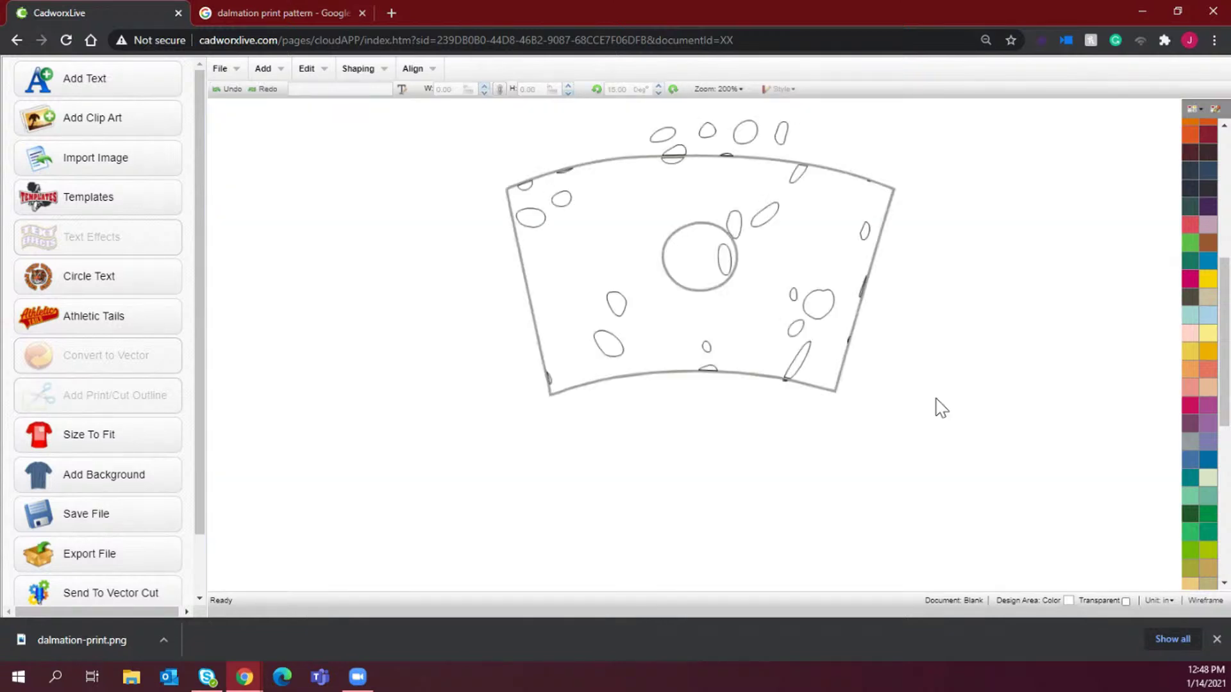
drag(977, 385, 844, 333)
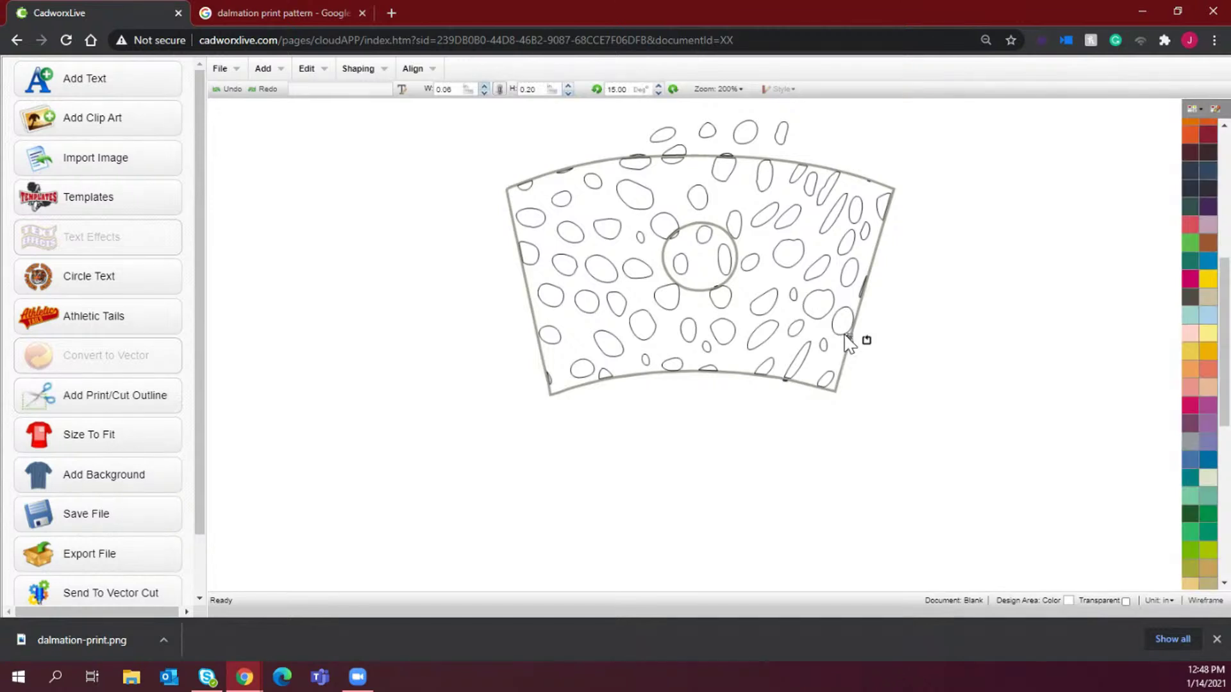
click(864, 290)
key(Delete)
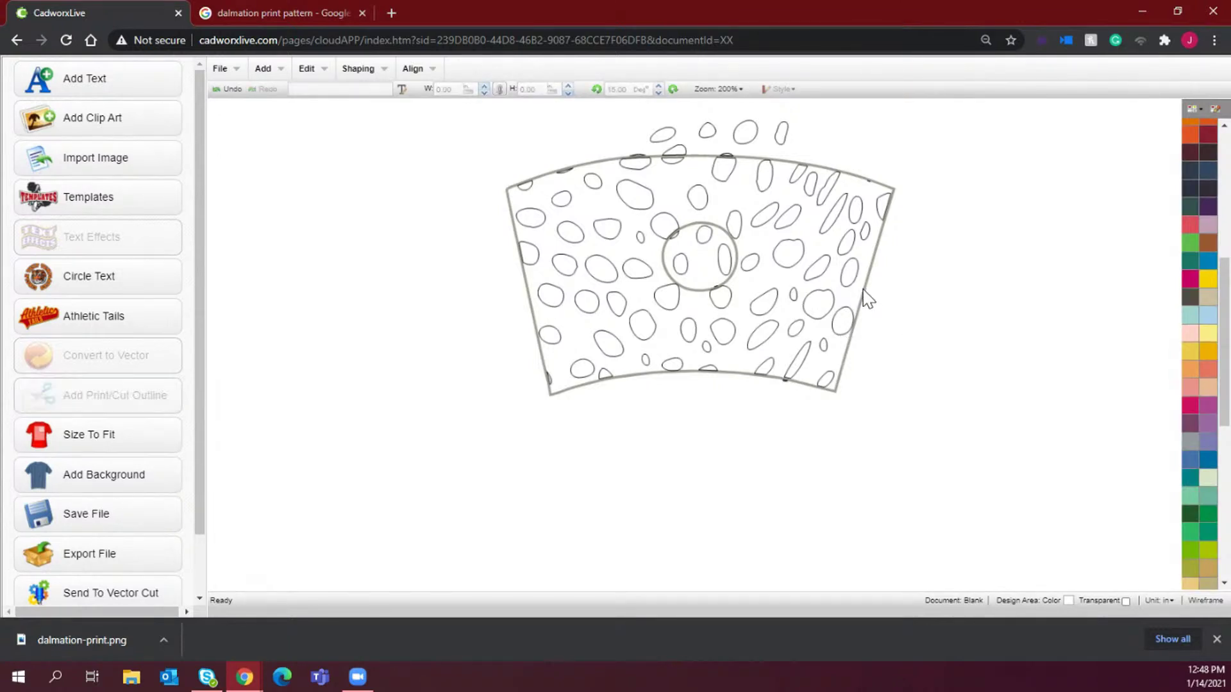
click(785, 381)
drag(817, 447, 760, 375)
click(863, 128)
drag(884, 200, 897, 196)
click(564, 171)
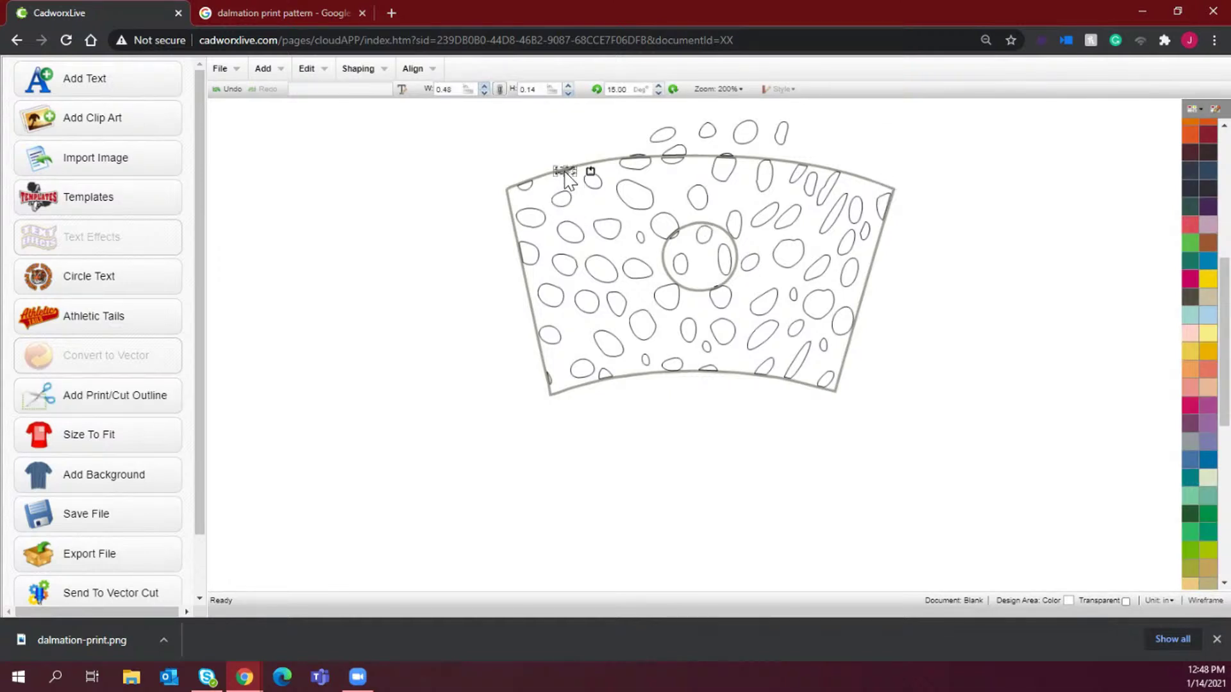
key(Delete)
Delete the remaining group of dots and dot pieces above the middle of the wrap outline's upper edge
drag(579, 110, 850, 168)
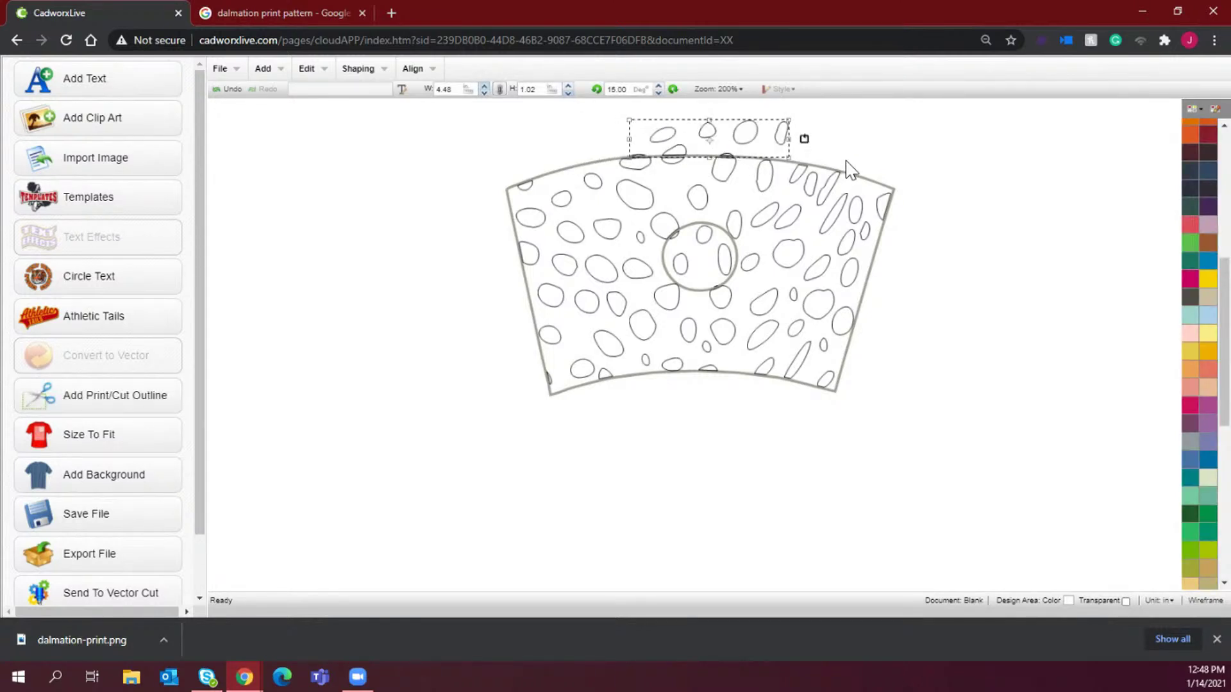
key(Delete)
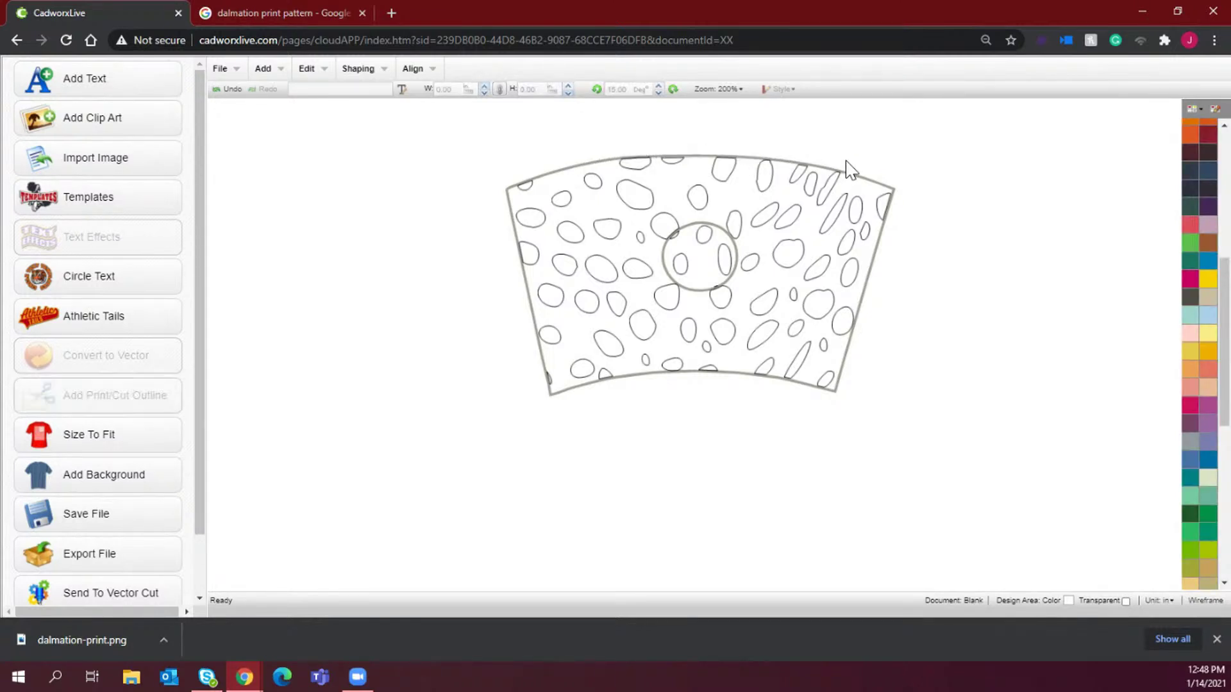
Delete the three dots inside the circle at the centre of the wrap
click(677, 234)
click(681, 263)
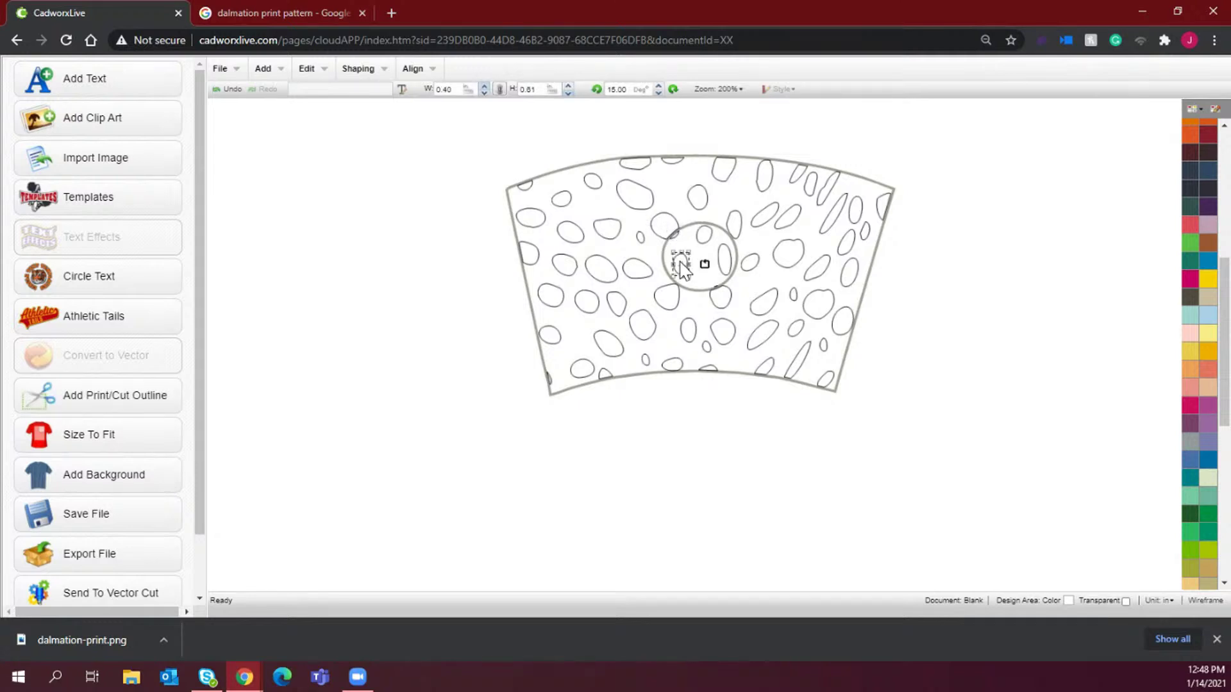
key(Delete)
click(704, 236)
key(Delete)
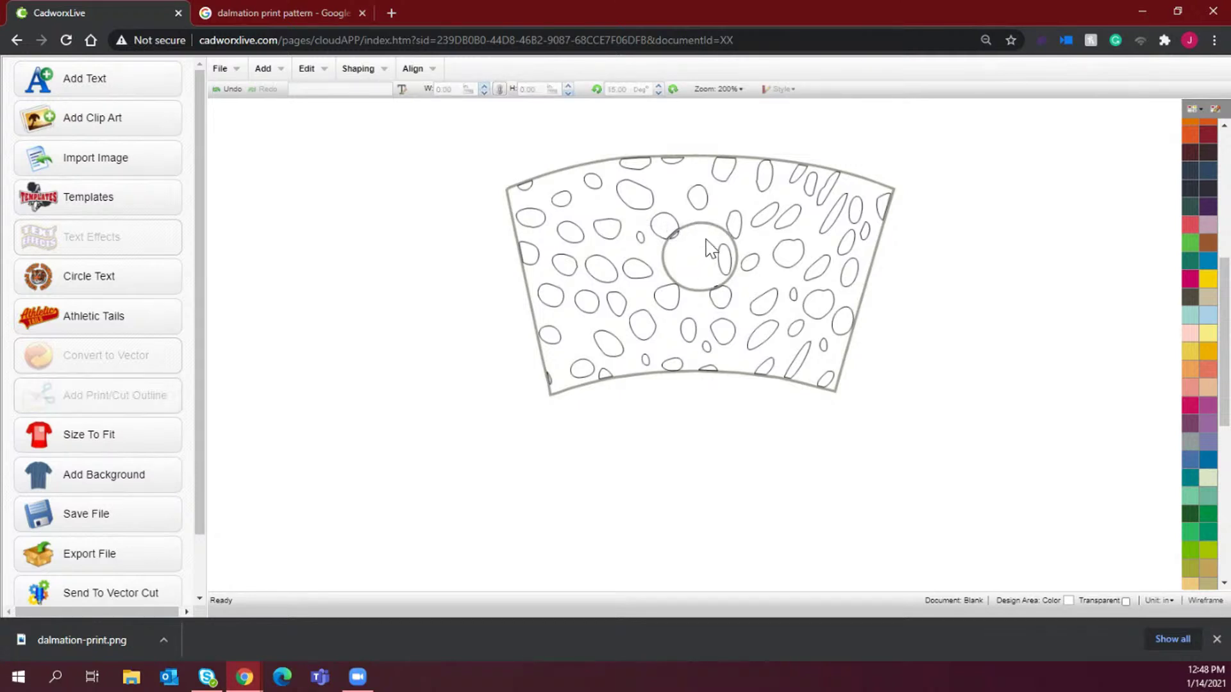
click(723, 259)
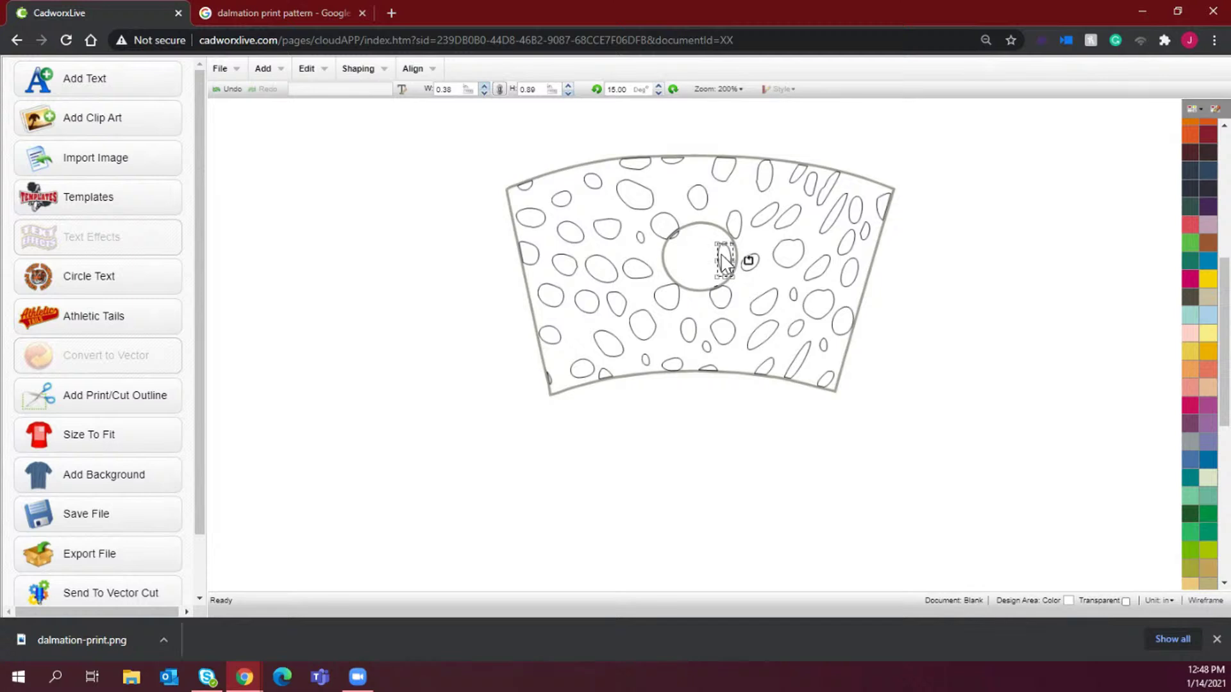
key(Delete)
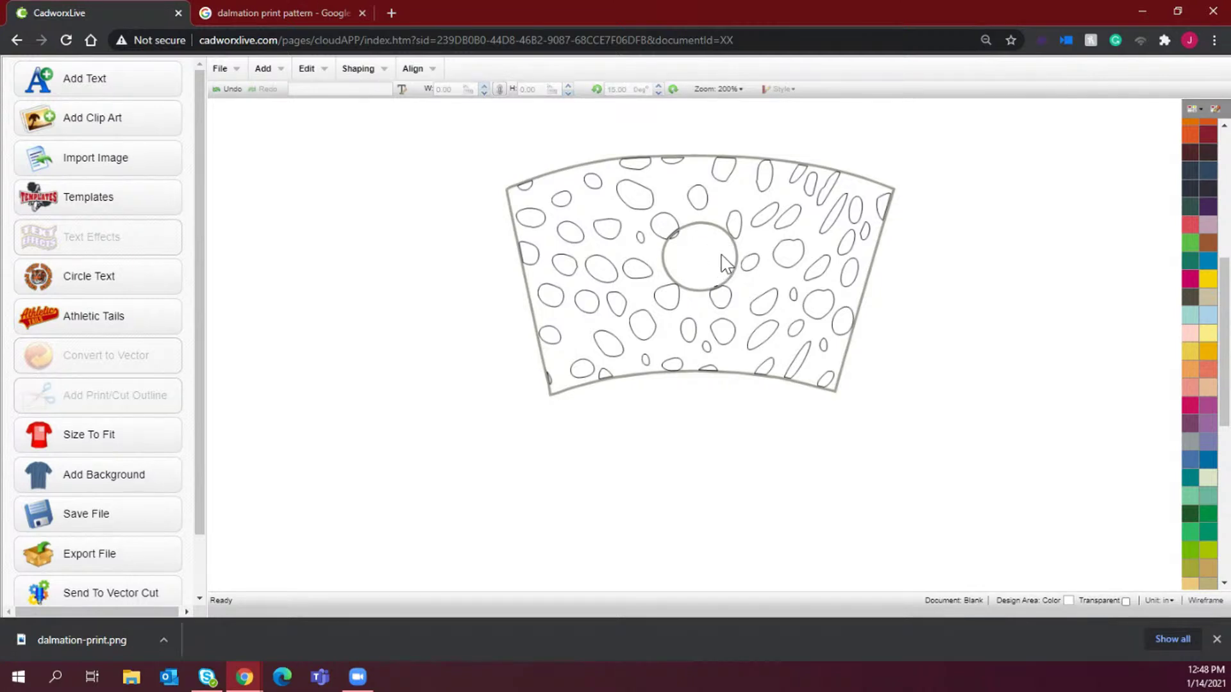
Delete the wrap outline with its circle, keeping only the trimmed dots
click(677, 237)
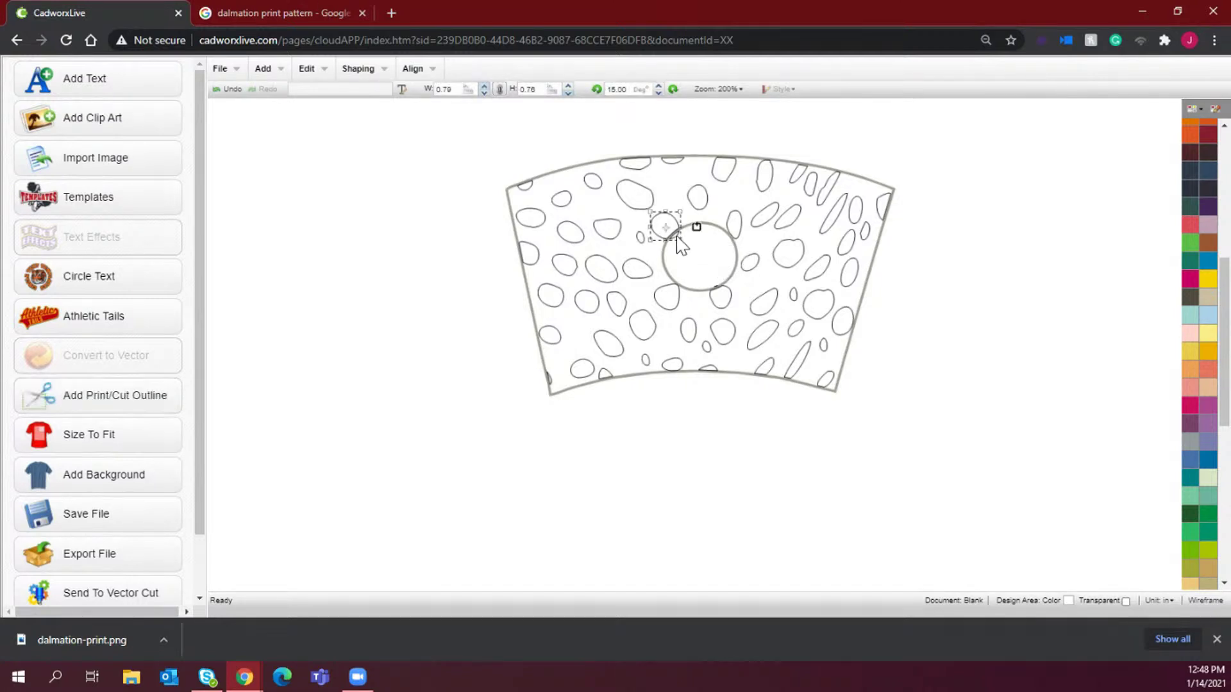
click(885, 191)
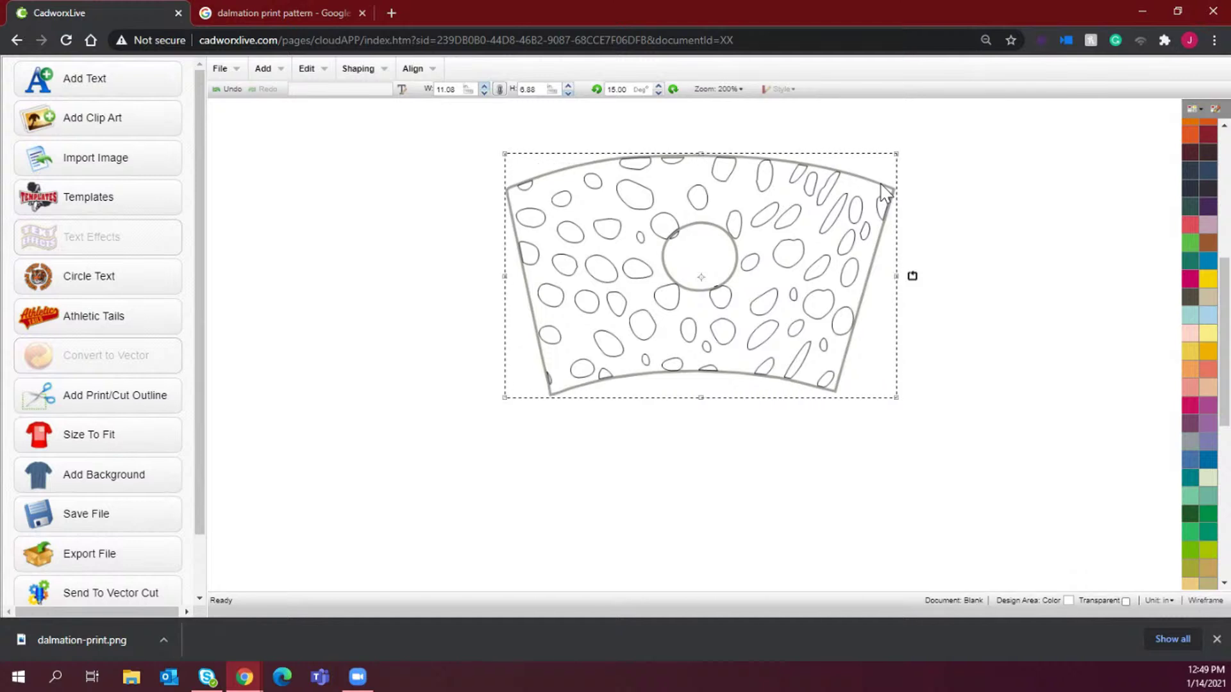
key(Delete)
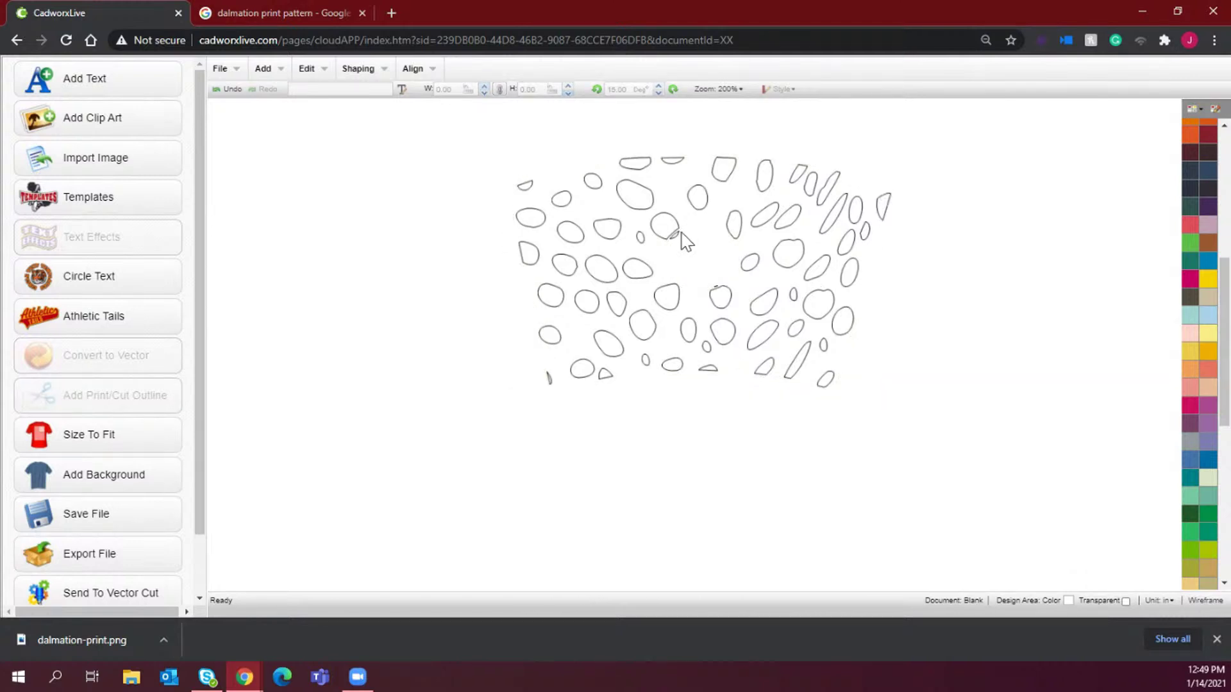
Send the dot at the centre circle's upper-left edge to the back and delete the two leftover slivers around the former circle
click(673, 232)
right_click(663, 226)
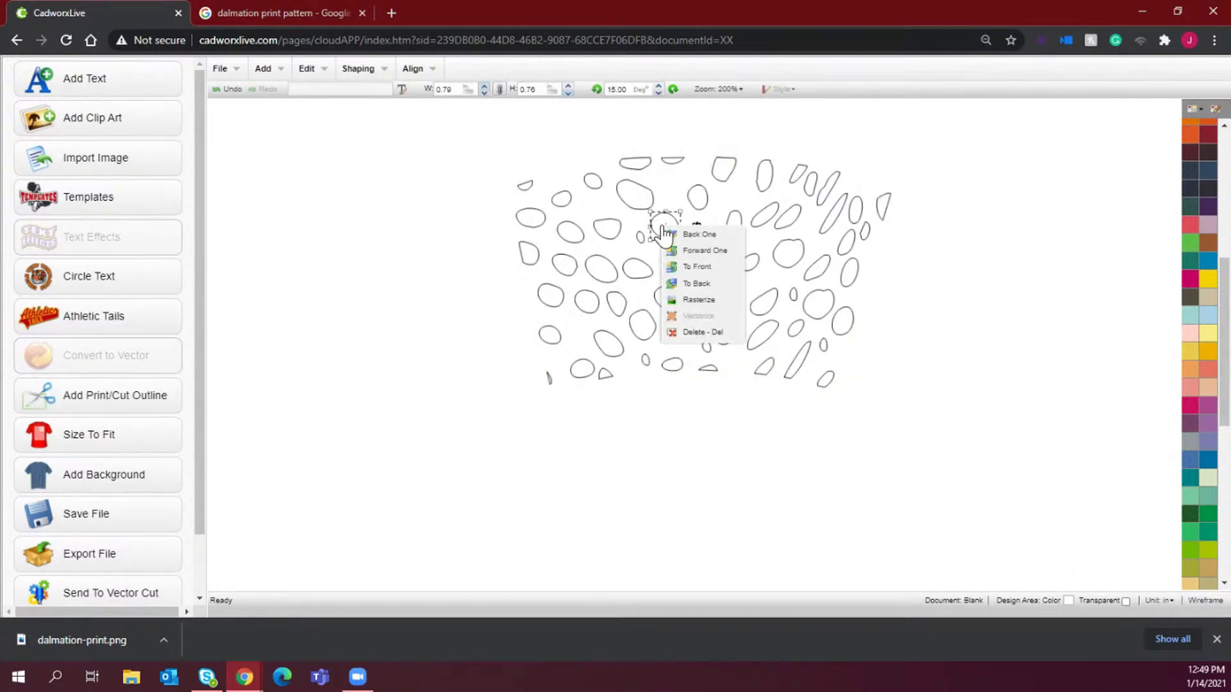
click(709, 286)
click(1086, 255)
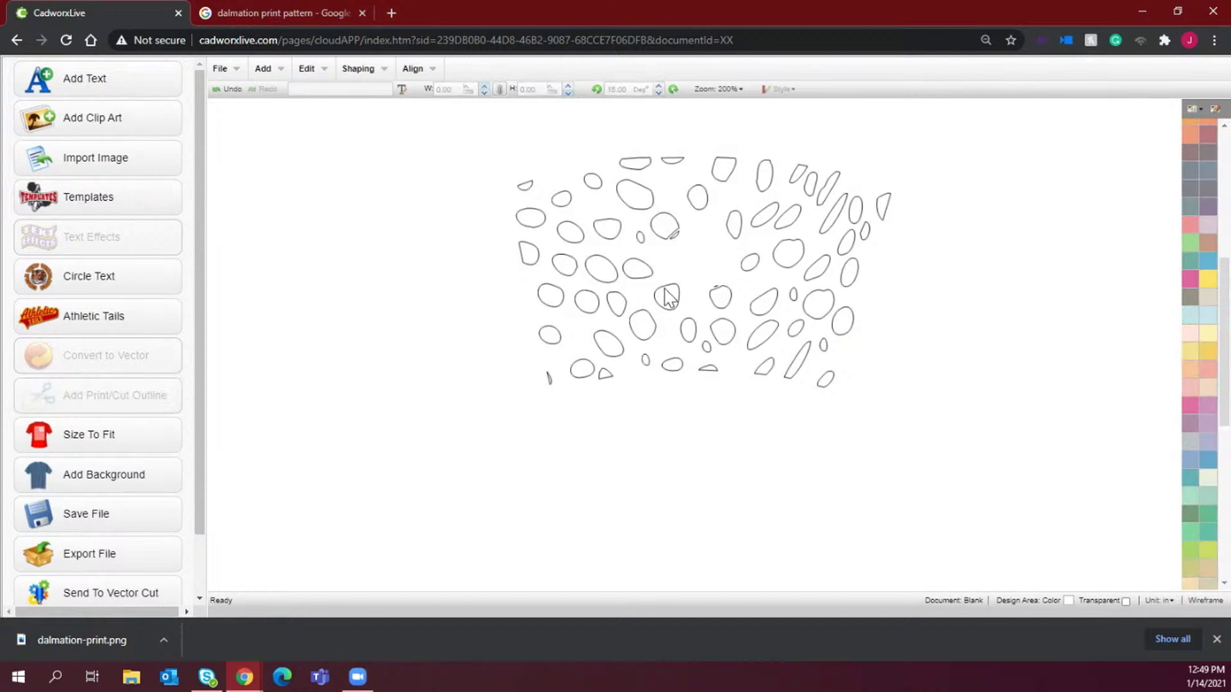
click(675, 238)
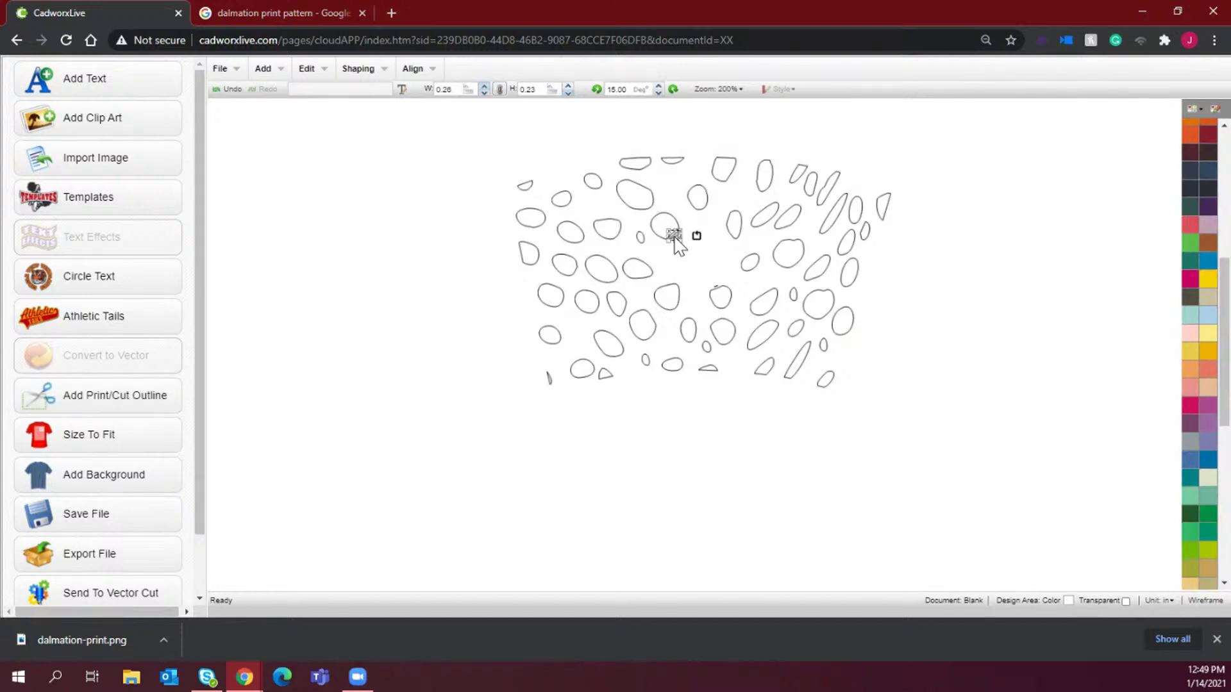
key(Delete)
drag(690, 252, 729, 294)
key(Delete)
Select all the trimmed dots and join them into a single shape
drag(1025, 529, 423, 125)
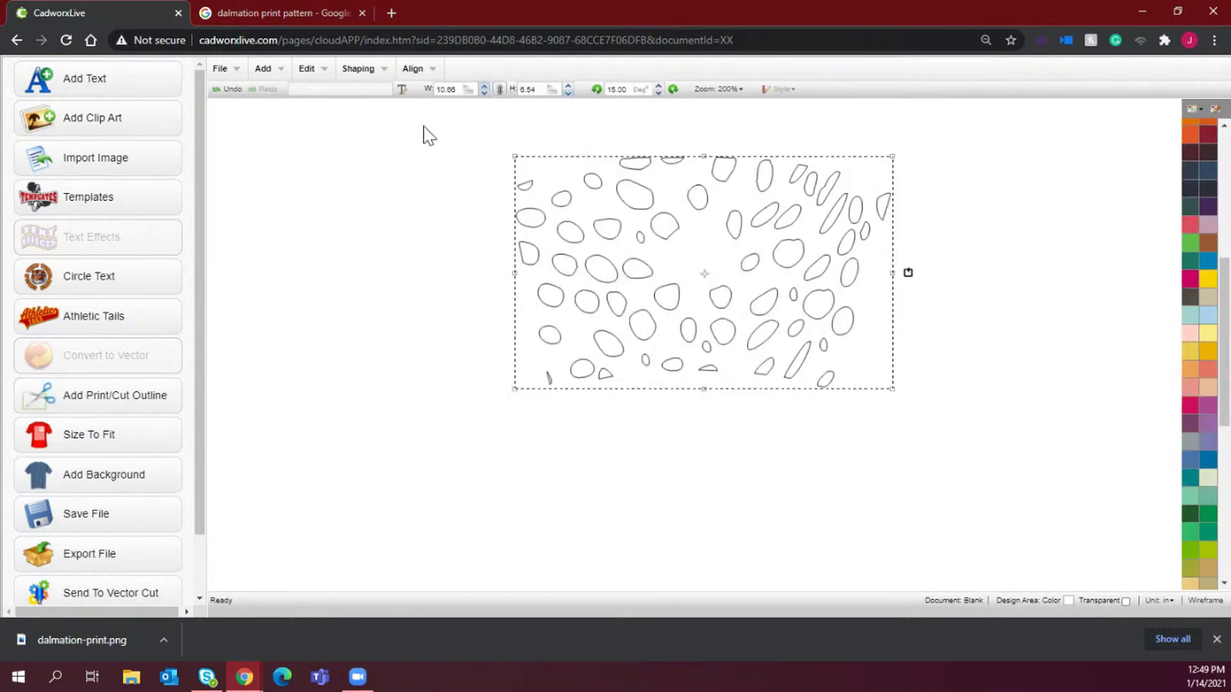
click(375, 69)
click(374, 128)
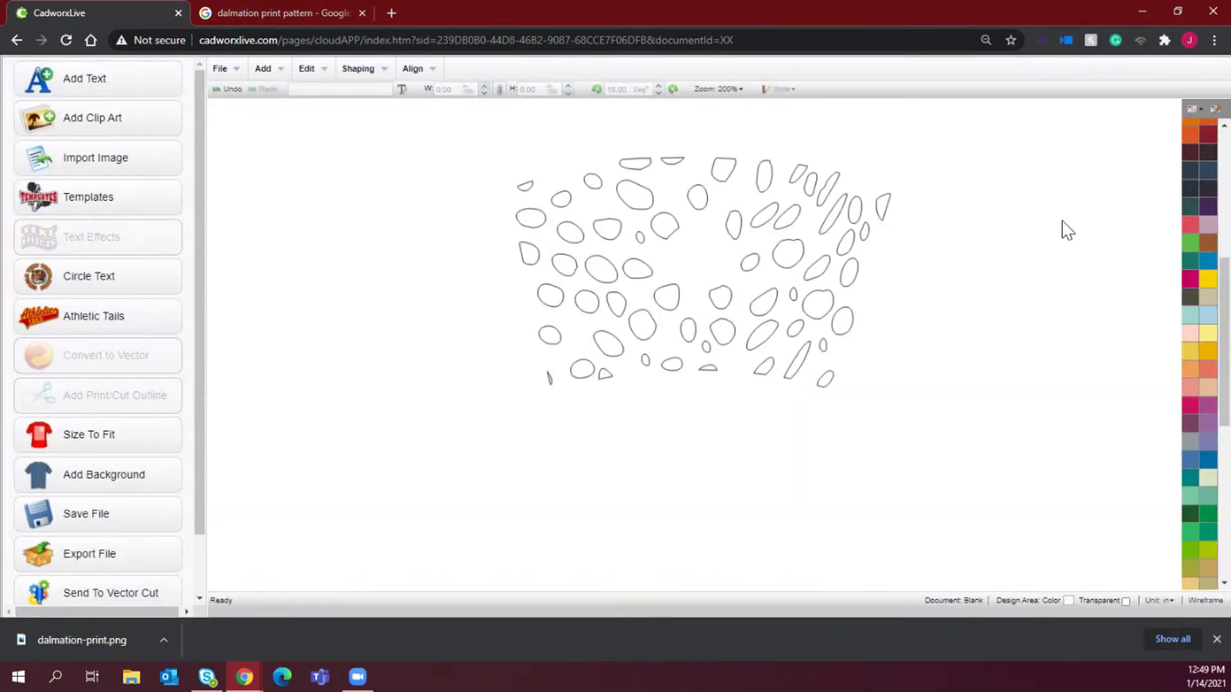
Fill the joined dot pattern with black and leave the whole pattern selected
click(818, 256)
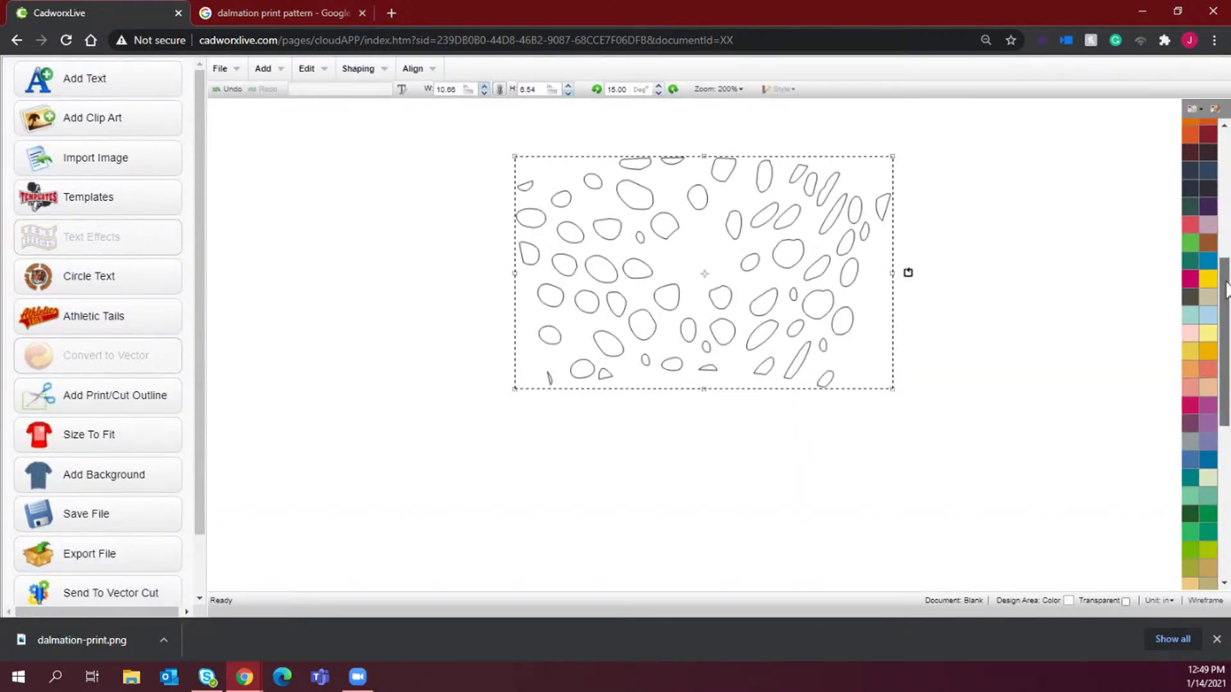
drag(1222, 269, 1222, 145)
click(1208, 127)
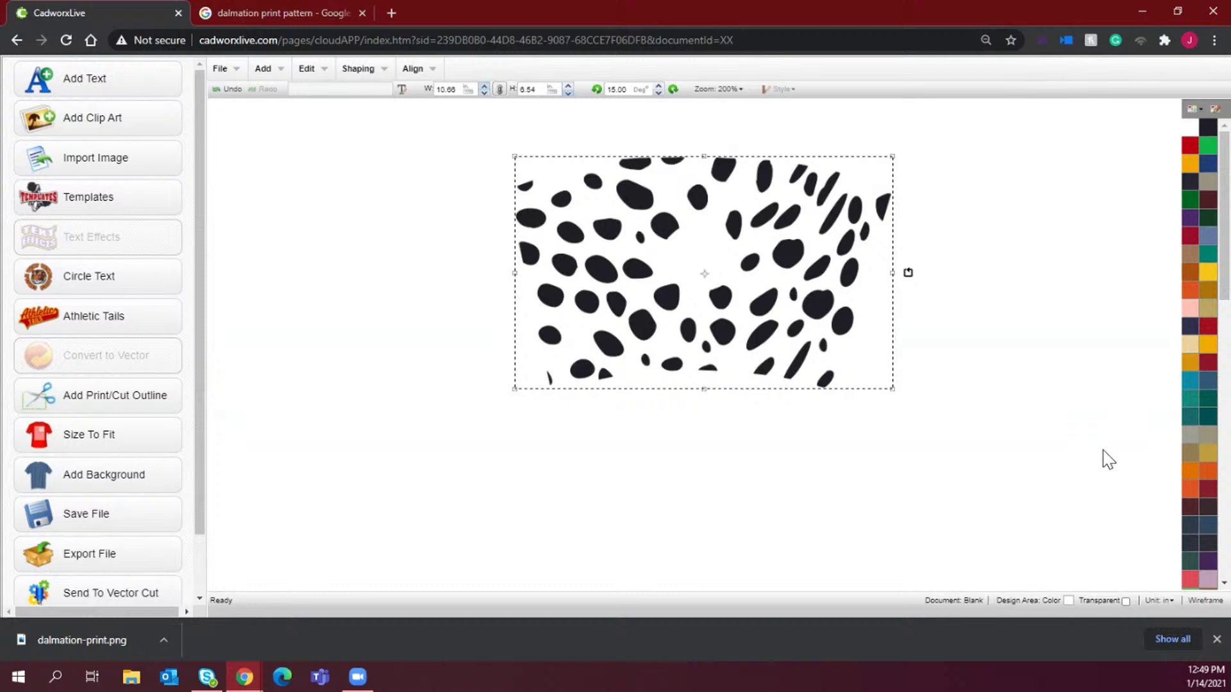
click(1054, 394)
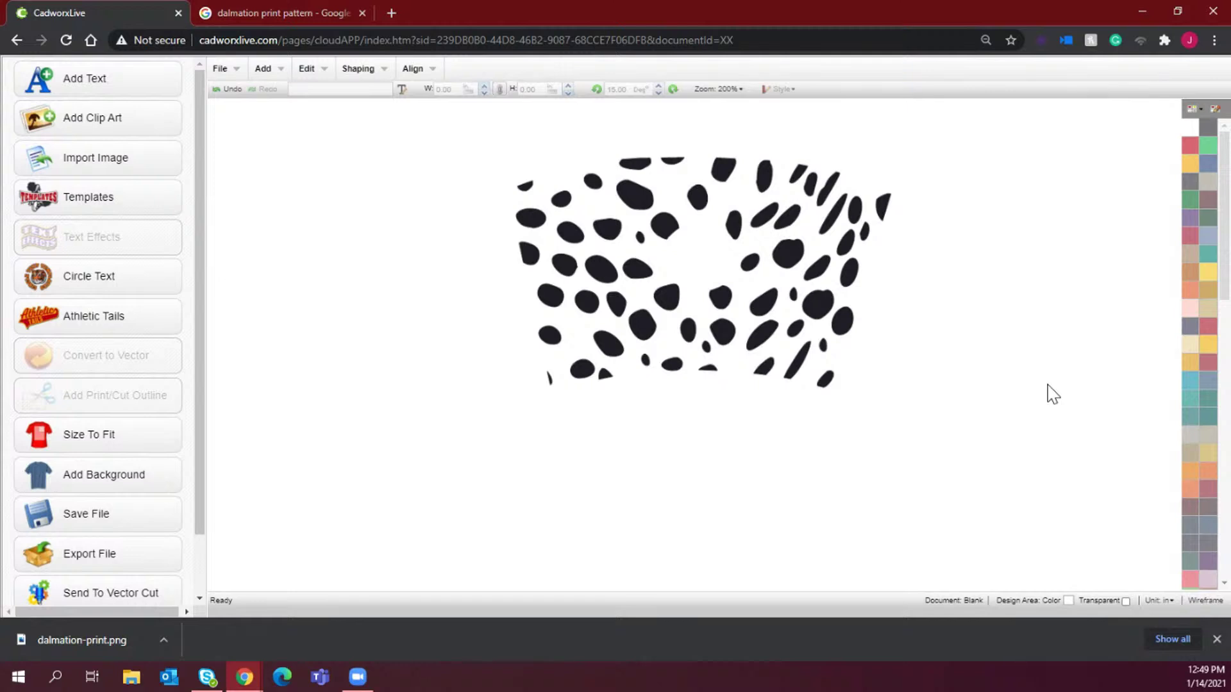
drag(960, 498, 433, 132)
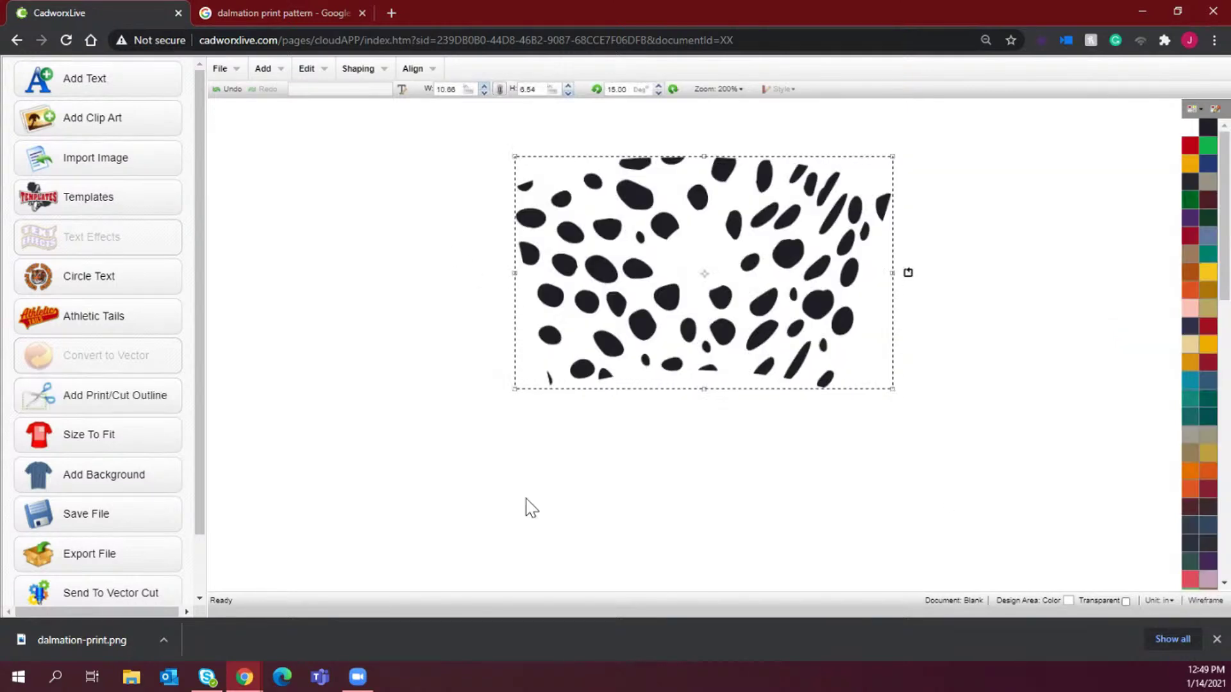